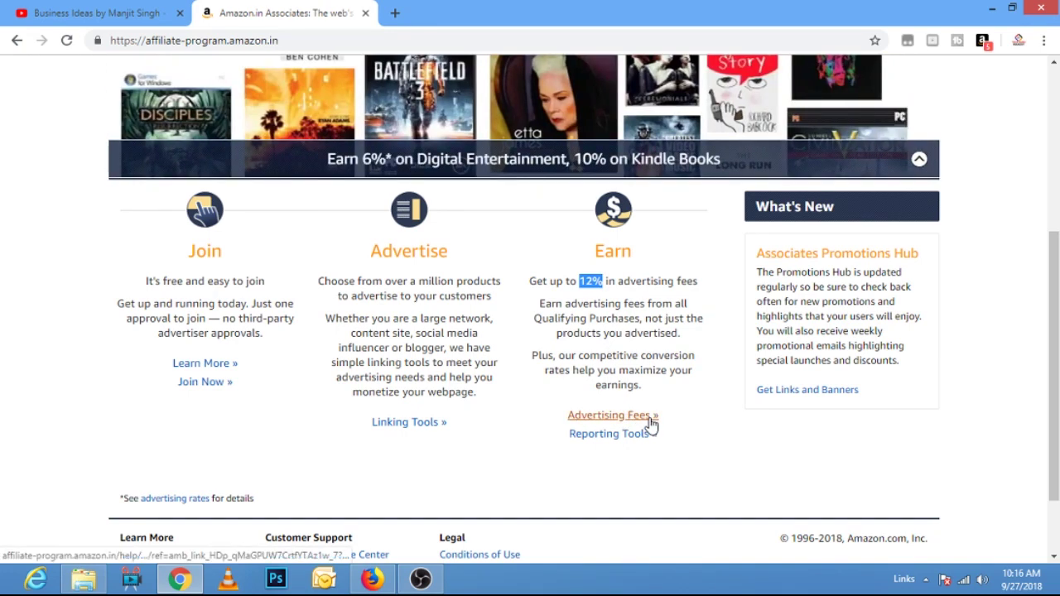
# - Review the Advertising Fee Schedule's Table 1 category rates and exclusions, then return to the top
pyautogui.click(635, 423)
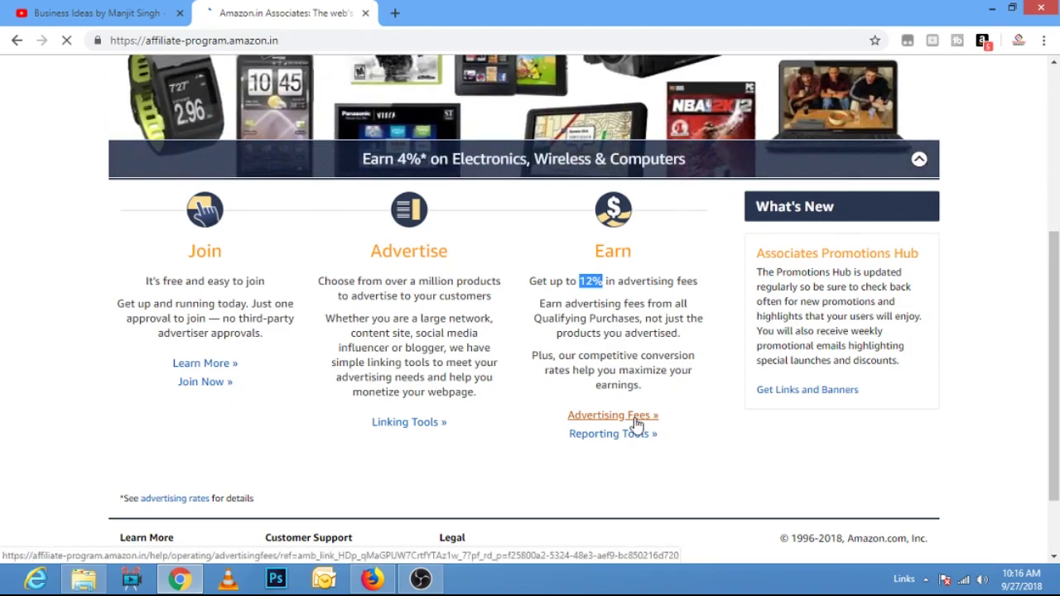
pyautogui.scroll(-5, 636, 423)
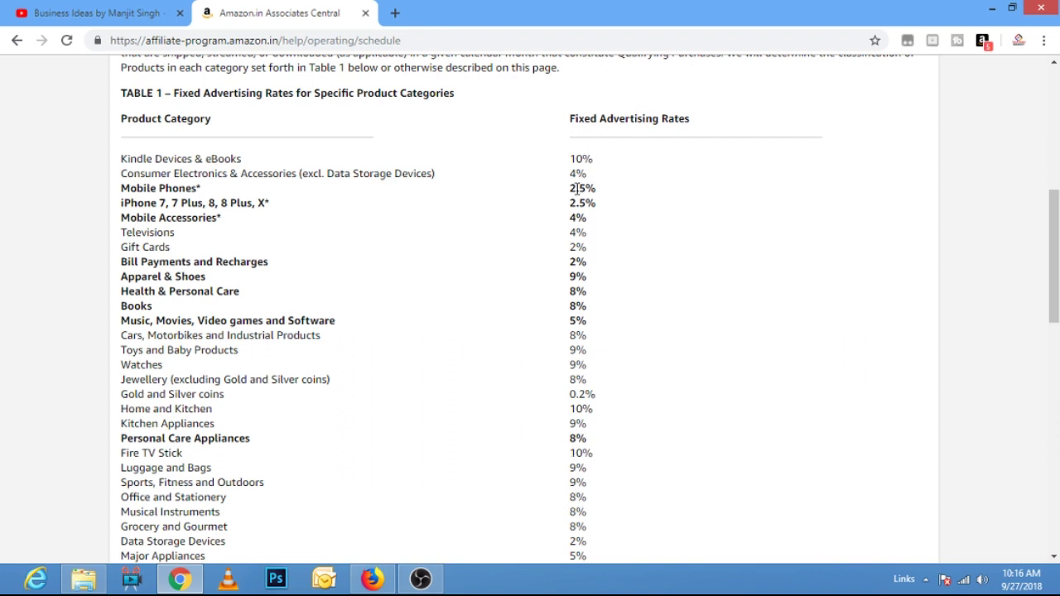
pyautogui.scroll(-1, 716, 307)
pyautogui.scroll(-10, 716, 307)
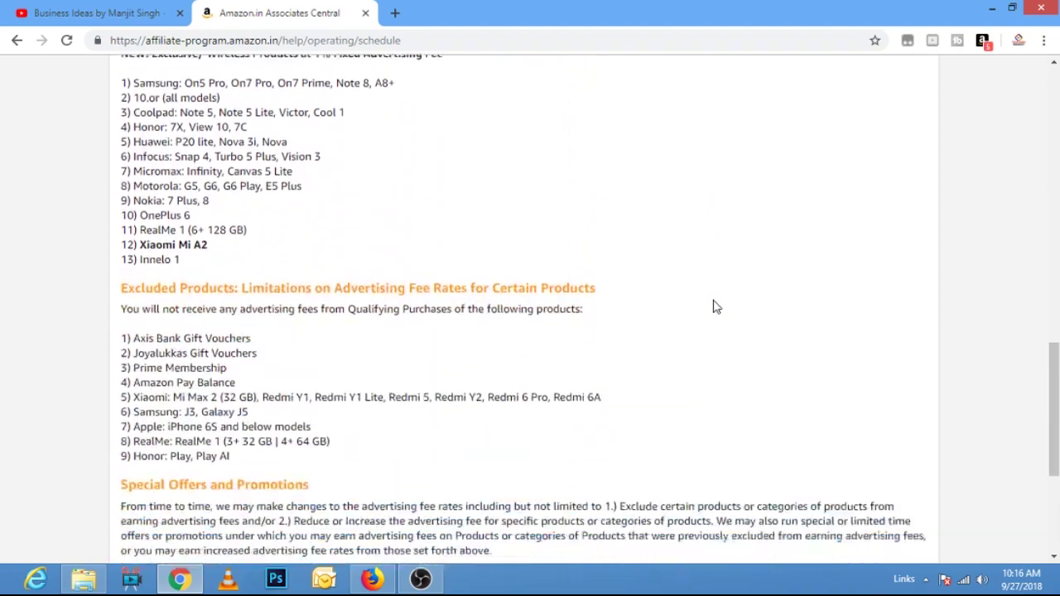
pyautogui.scroll(4, 260, 73)
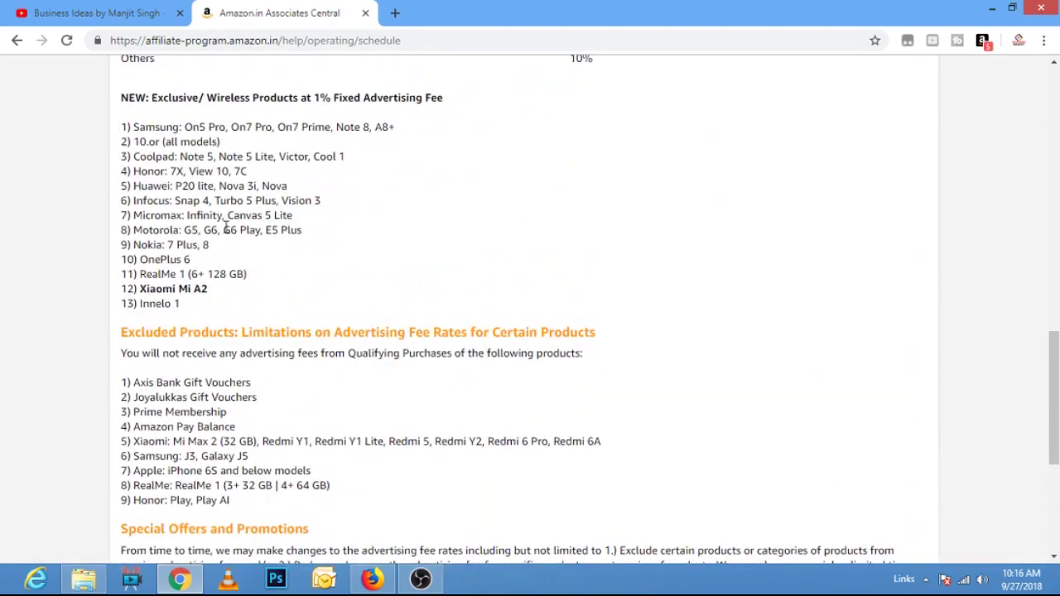
pyautogui.scroll(-3, 777, 121)
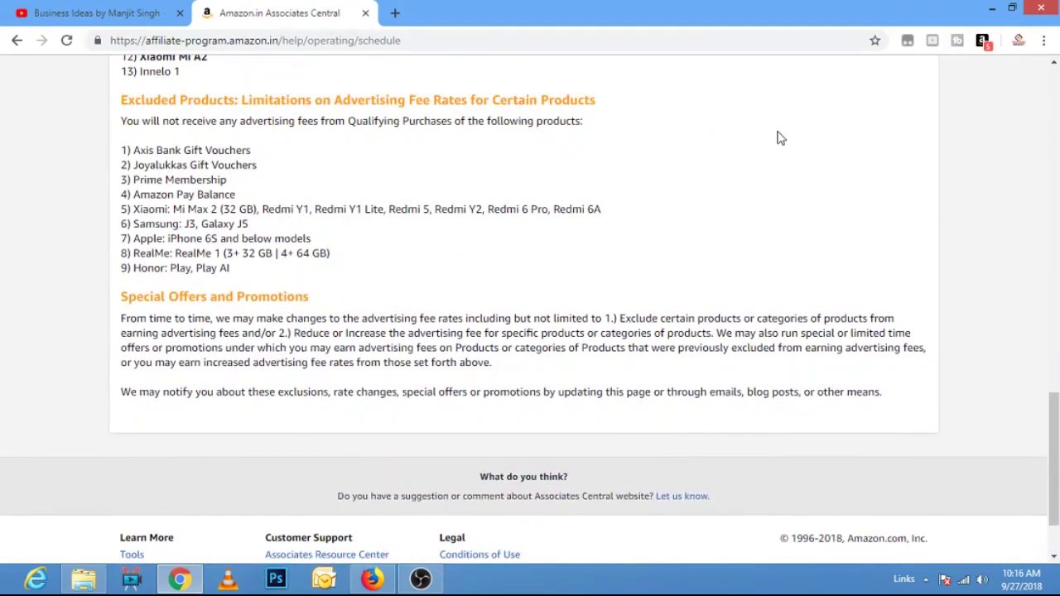
pyautogui.moveTo(149, 323); pyautogui.dragTo(252, 324)
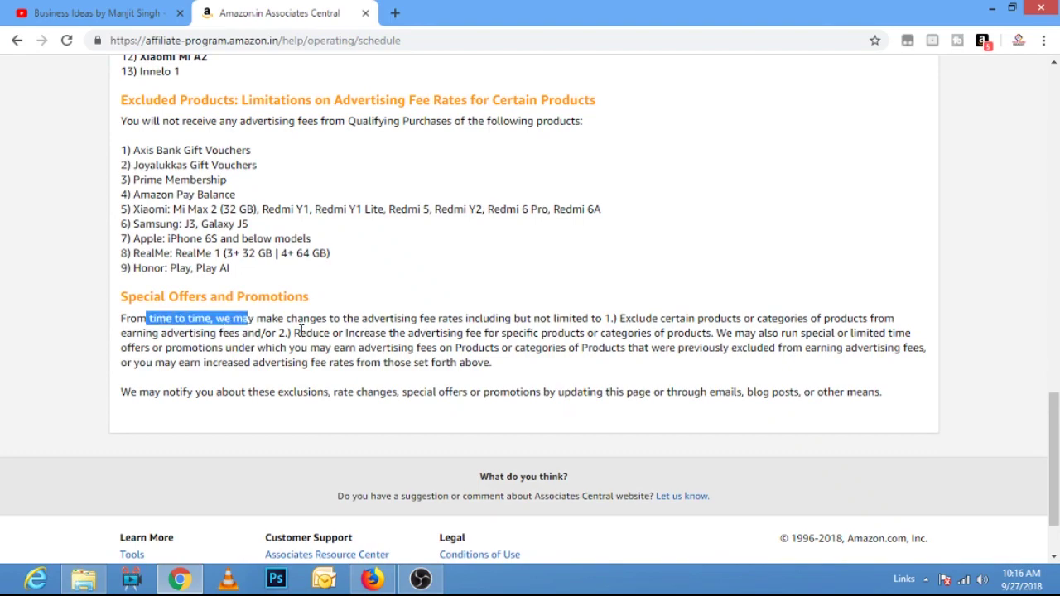
pyautogui.scroll(8, 769, 315)
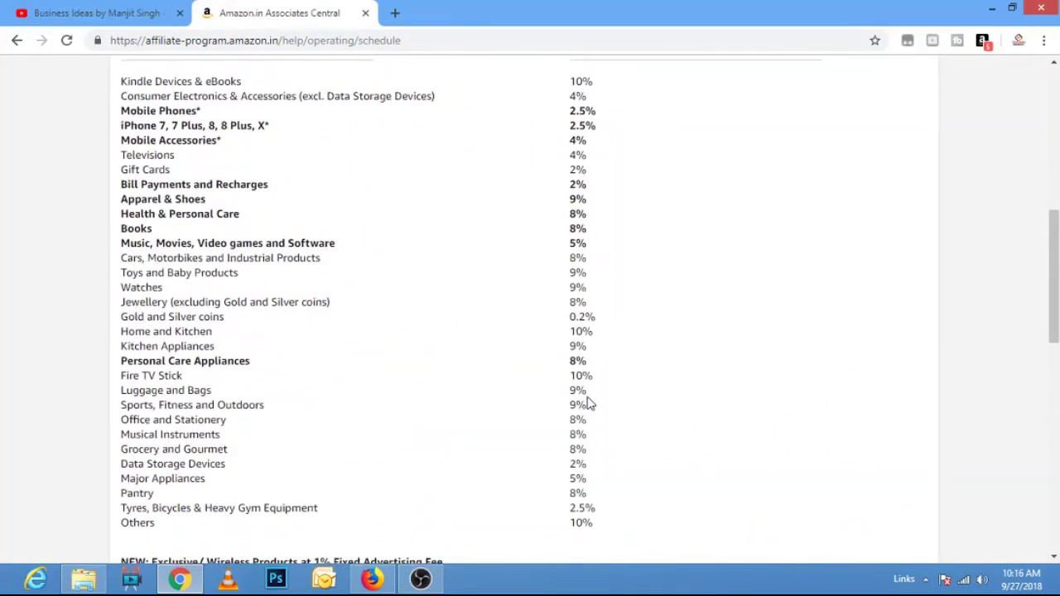
pyautogui.scroll(6, 691, 227)
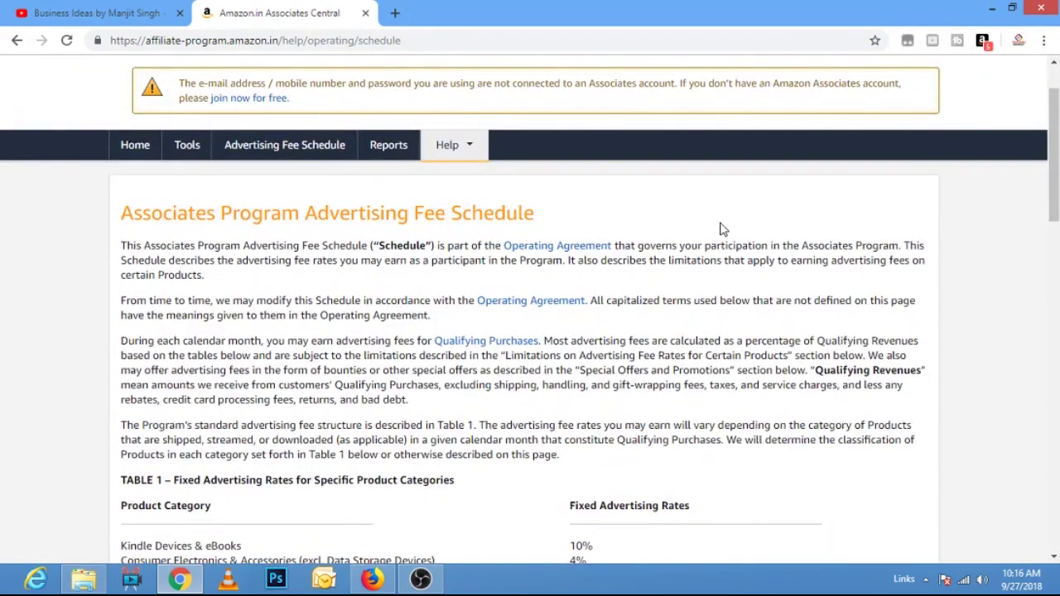
pyautogui.scroll(1, 721, 229)
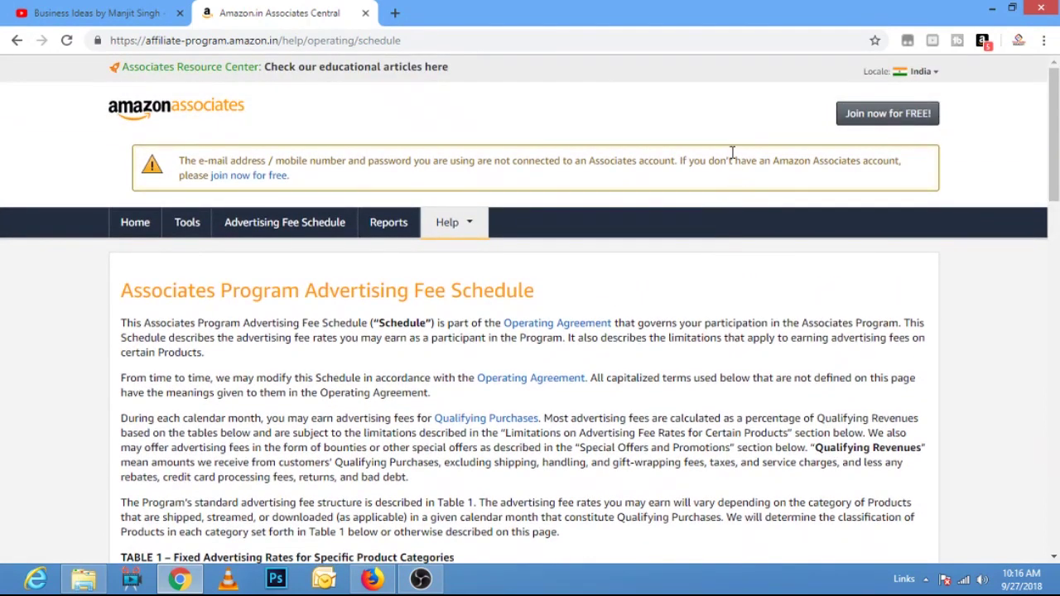
# - Start a new Associates account signup with Join now for FREE!
pyautogui.click(897, 117)
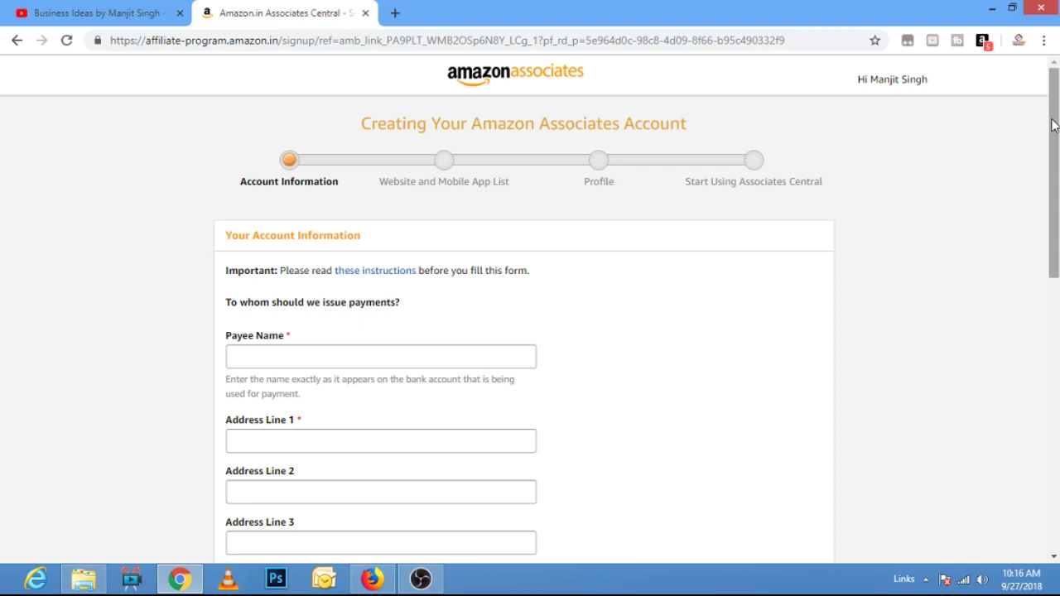
pyautogui.scroll(-1, 1002, 123)
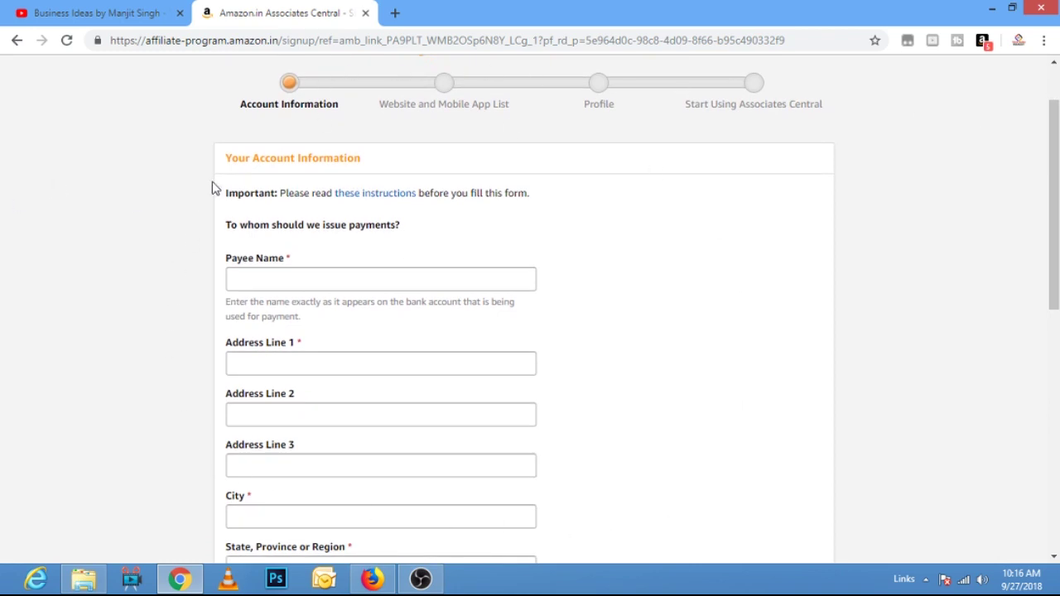
pyautogui.moveTo(234, 104); pyautogui.dragTo(339, 107)
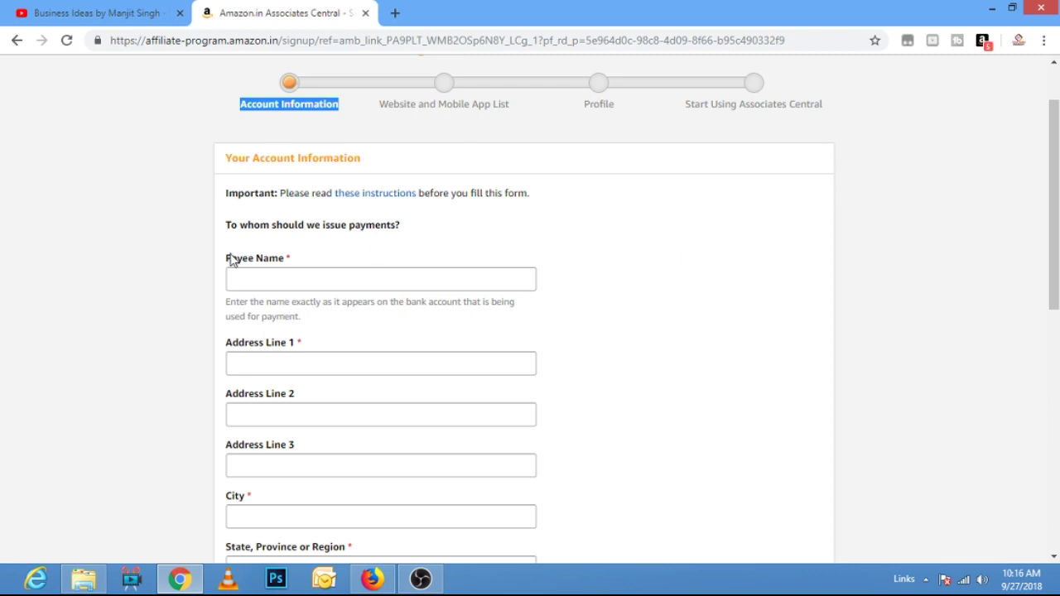
# - Enter the payee's name, city and state on the Account Information form
pyautogui.click(417, 284)
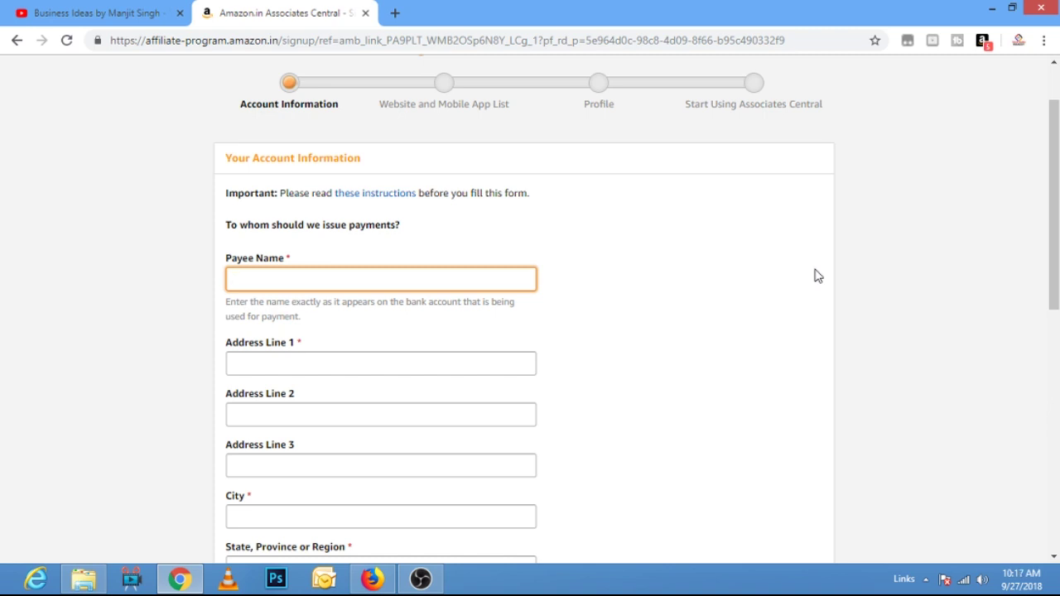
pyautogui.press('Tab')
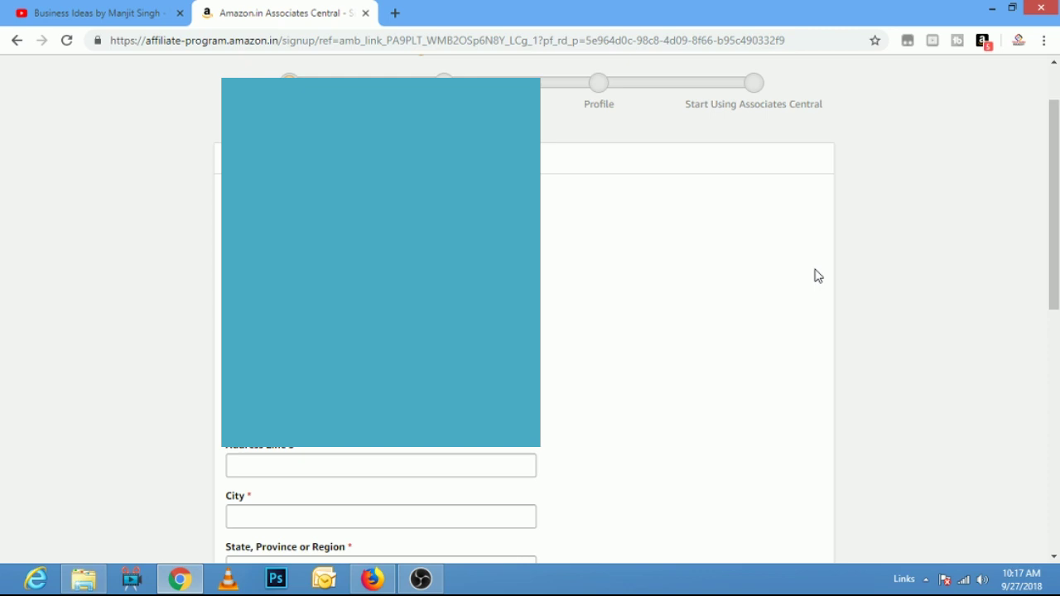
pyautogui.press('Tab')
pyautogui.press('Tab')
pyautogui.write('Jodhour')
pyautogui.press('Tab')
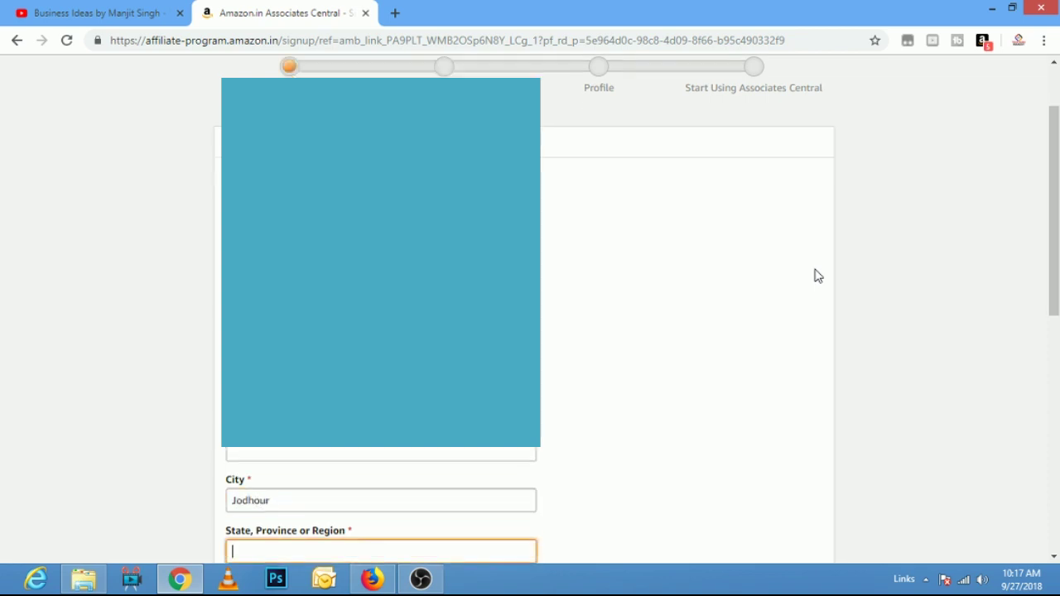
pyautogui.write('Rajsthan')
pyautogui.scroll(-4, 818, 276)
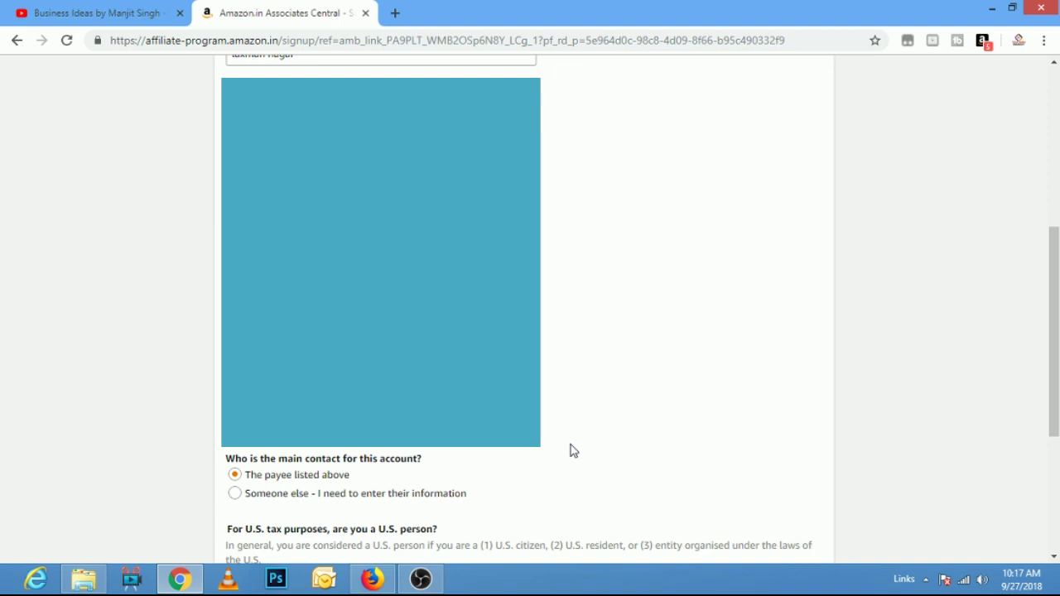
# - Keep the payee listed above as the account's main contact
pyautogui.click(235, 494)
pyautogui.scroll(-5, 638, 407)
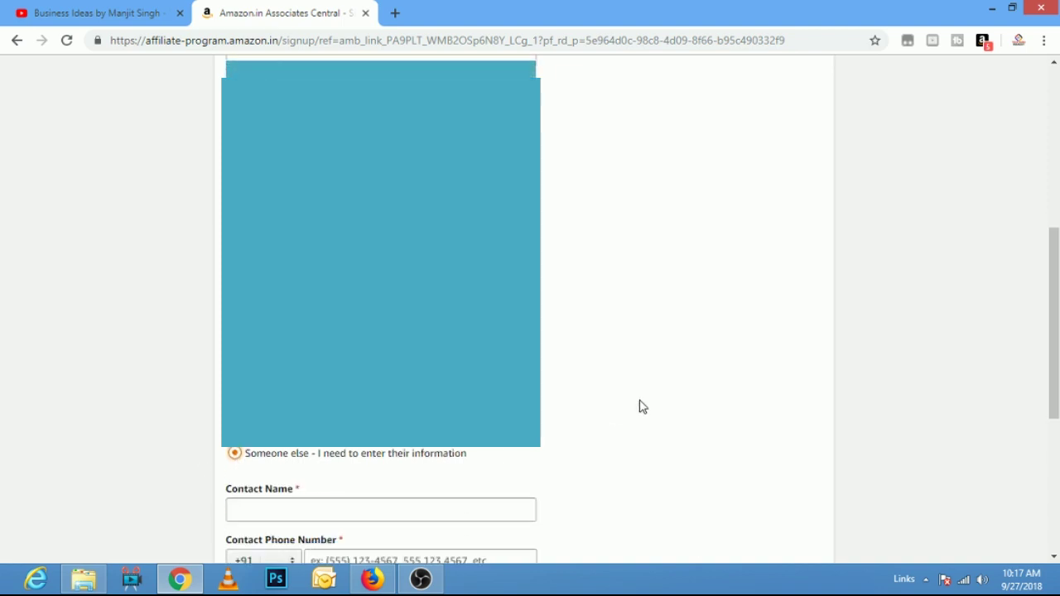
pyautogui.click(324, 320)
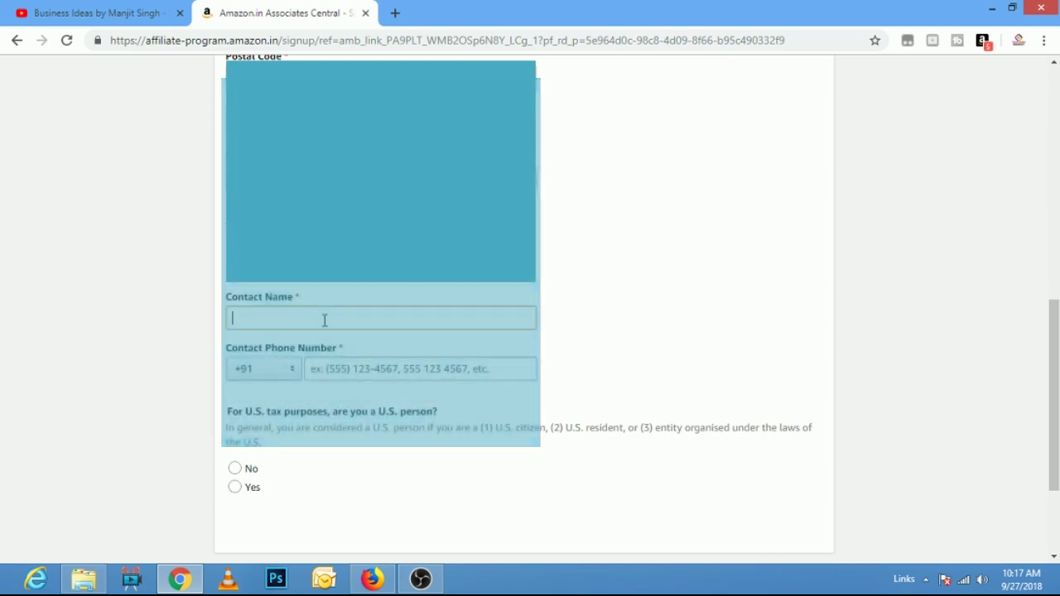
pyautogui.click(424, 371)
pyautogui.click(348, 470)
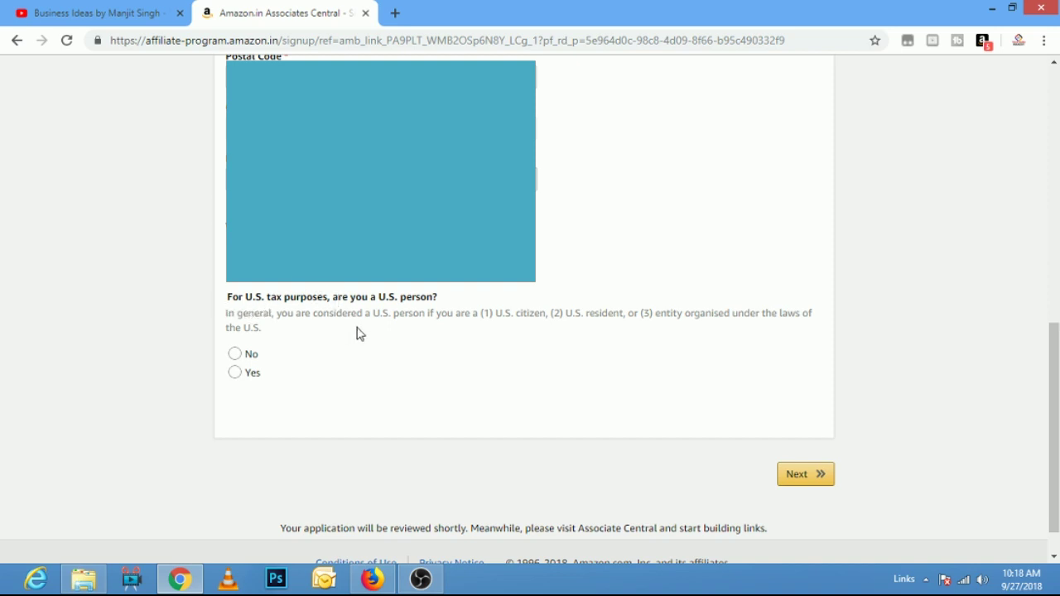
# - Answer No to the U.S. person question, submit, and keep the original address
pyautogui.click(246, 356)
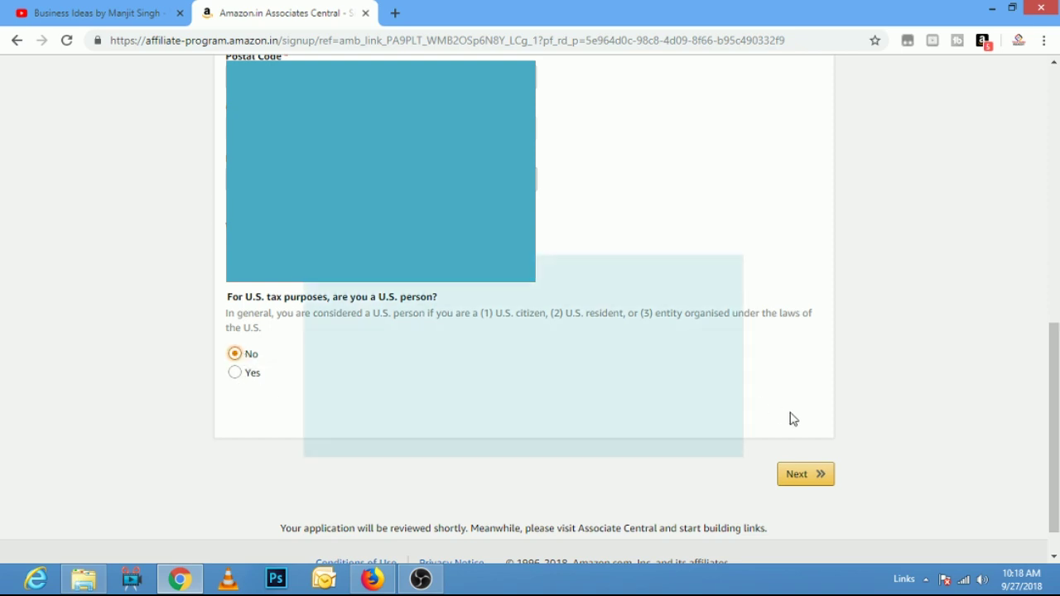
pyautogui.click(811, 476)
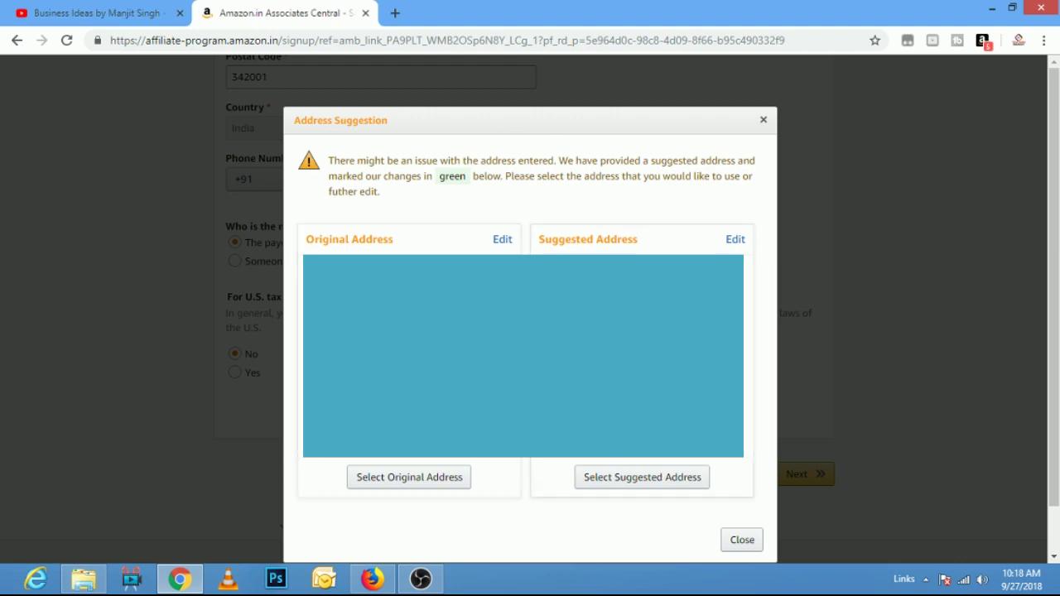
pyautogui.click(429, 484)
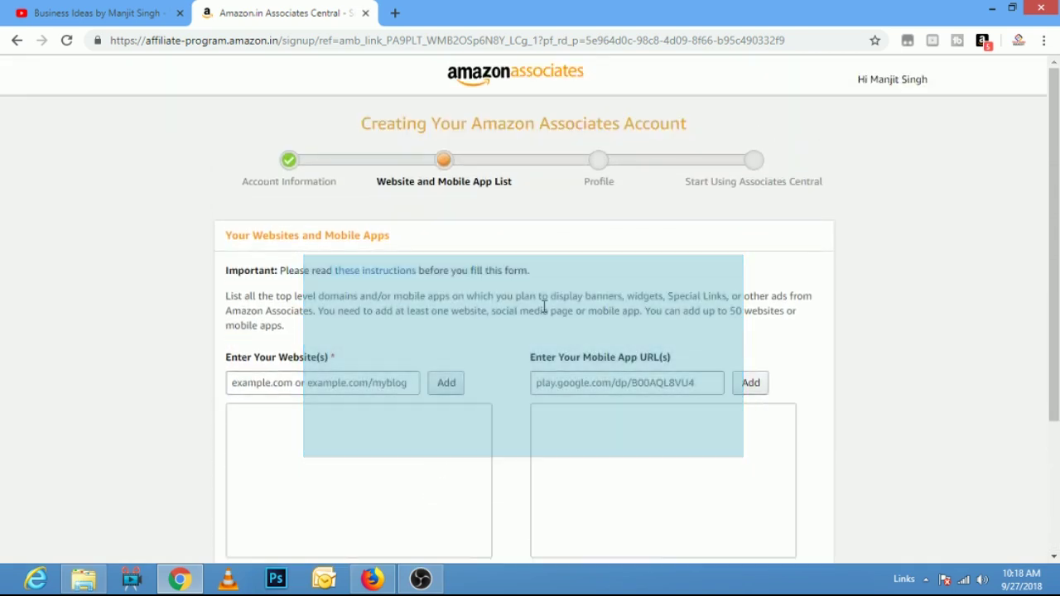
# - Add securetech4u.com to the website list and continue to the Profile step
pyautogui.scroll(-1, 740, 263)
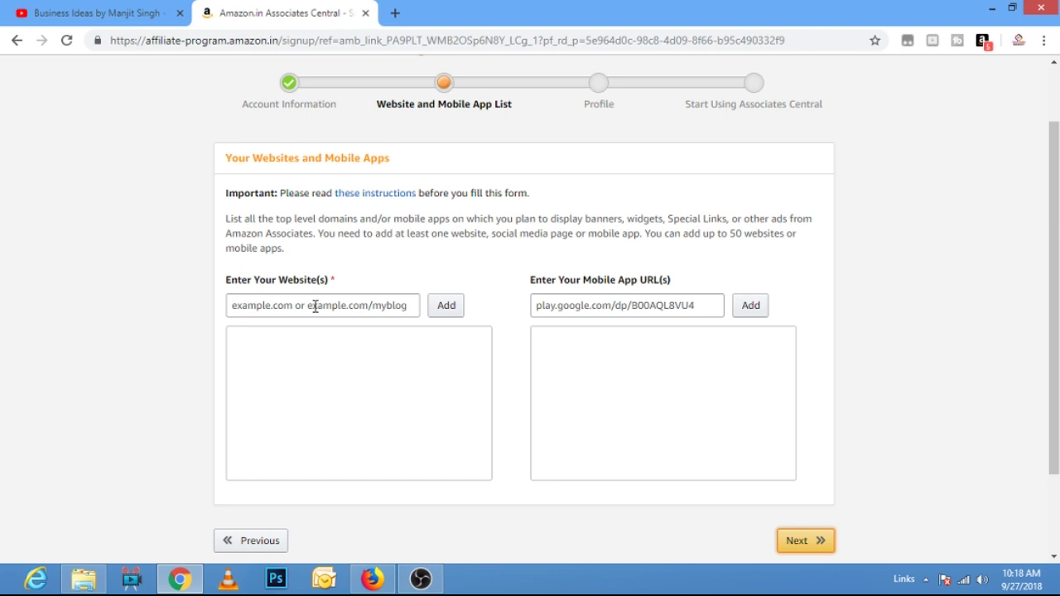
pyautogui.click(315, 307)
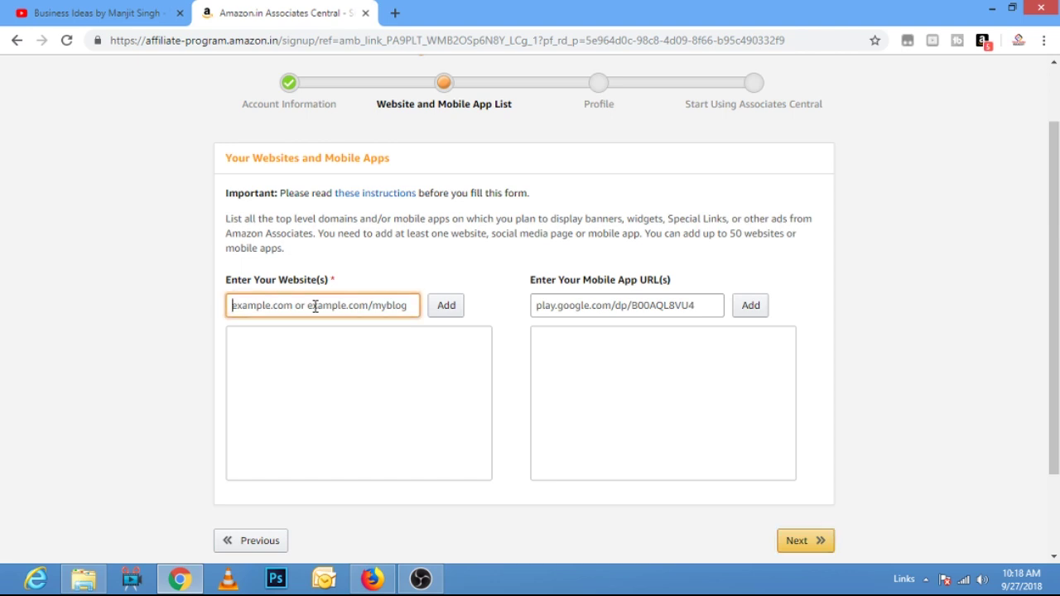
pyautogui.write('securetech')
pyautogui.press('BackSpace')
pyautogui.write('4u.com')
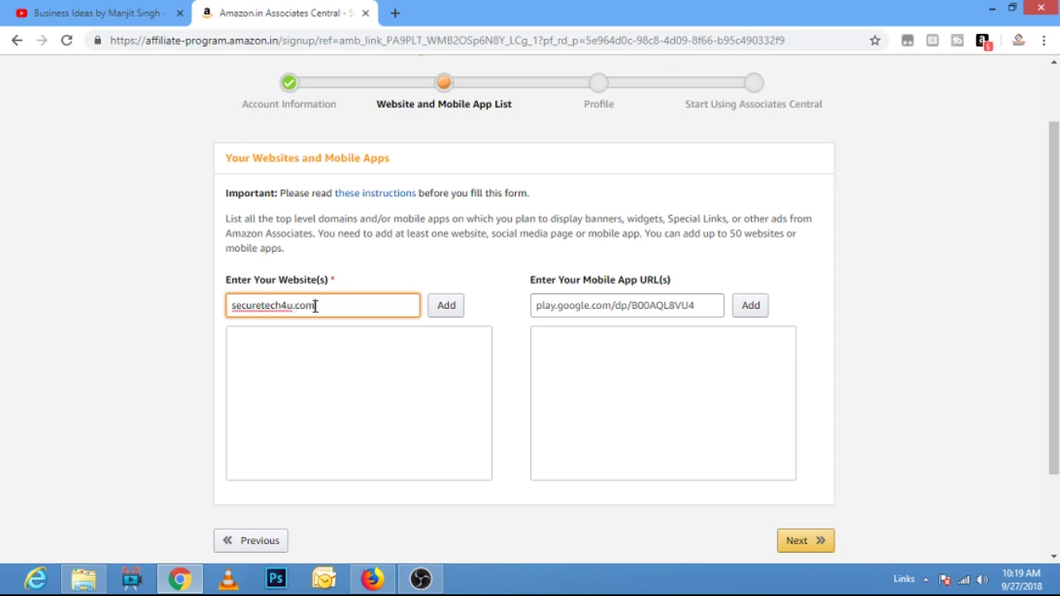
pyautogui.click(446, 305)
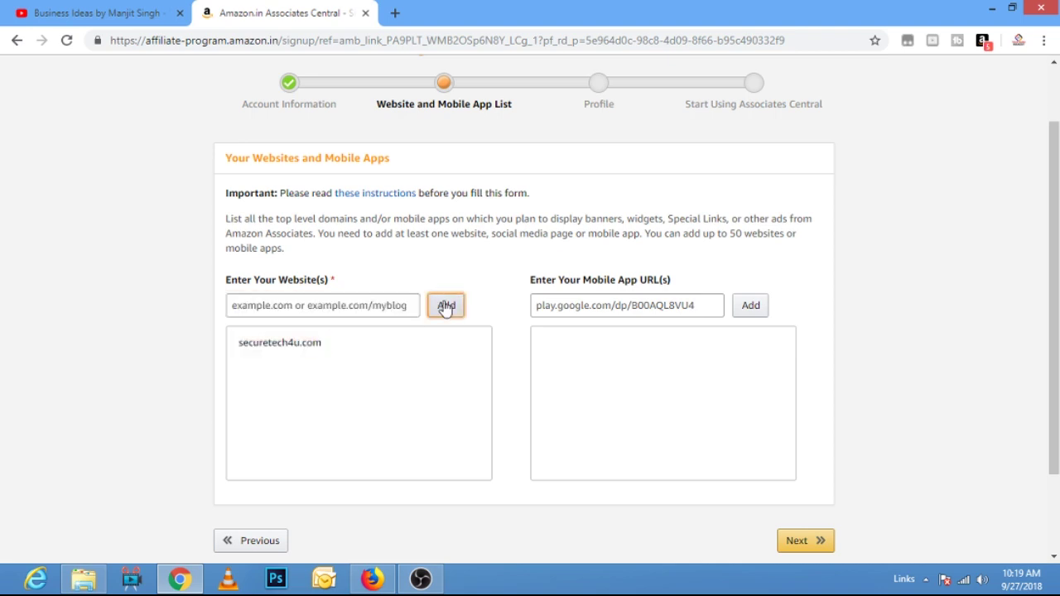
pyautogui.click(585, 306)
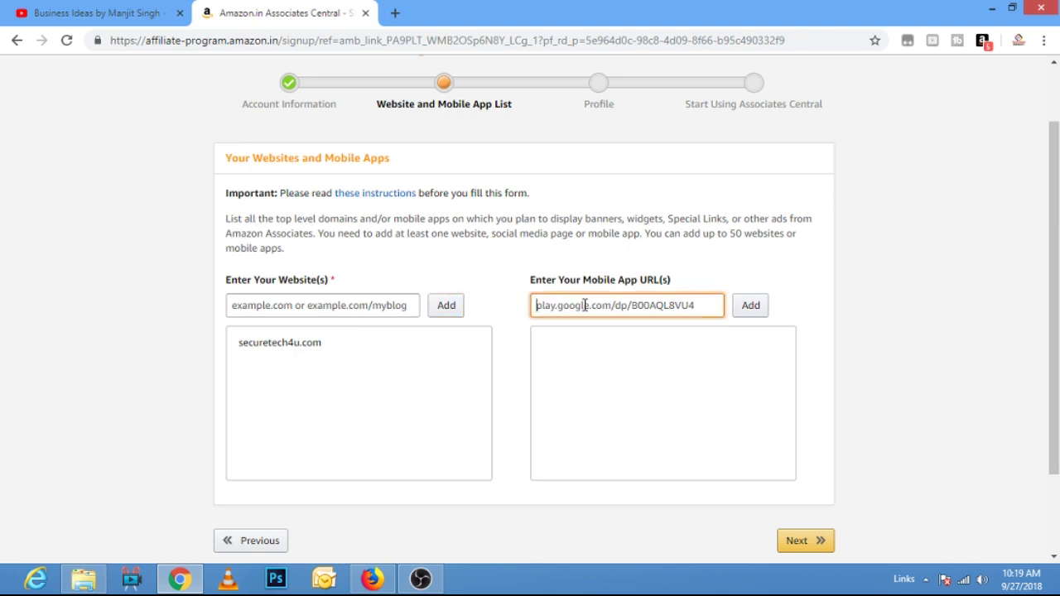
pyautogui.scroll(-2, 911, 381)
pyautogui.click(805, 468)
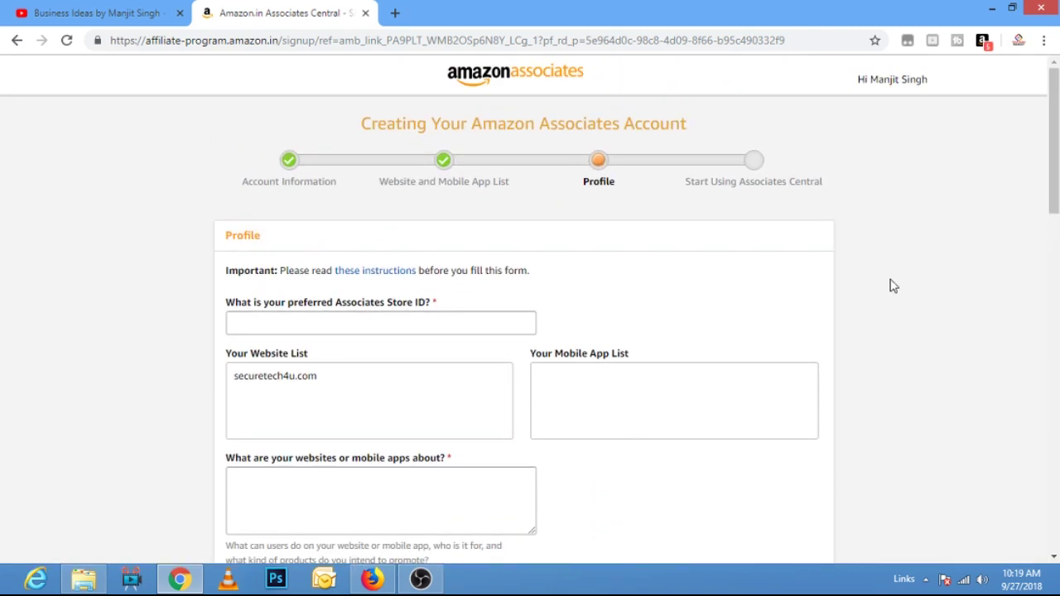
# - Enter securetech4u as the preferred Store ID
pyautogui.scroll(-2, 893, 285)
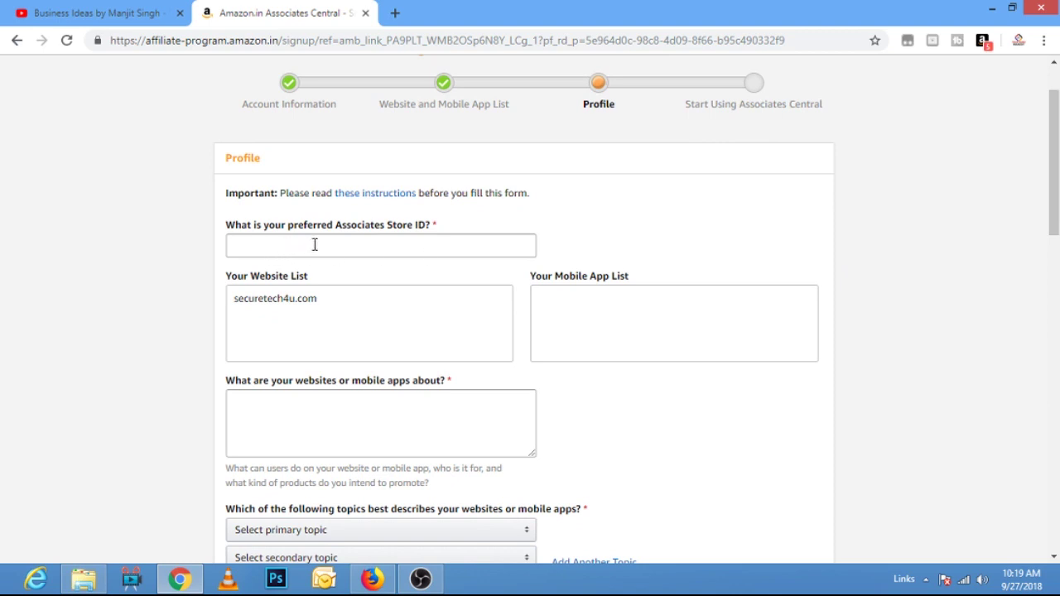
pyautogui.click(372, 245)
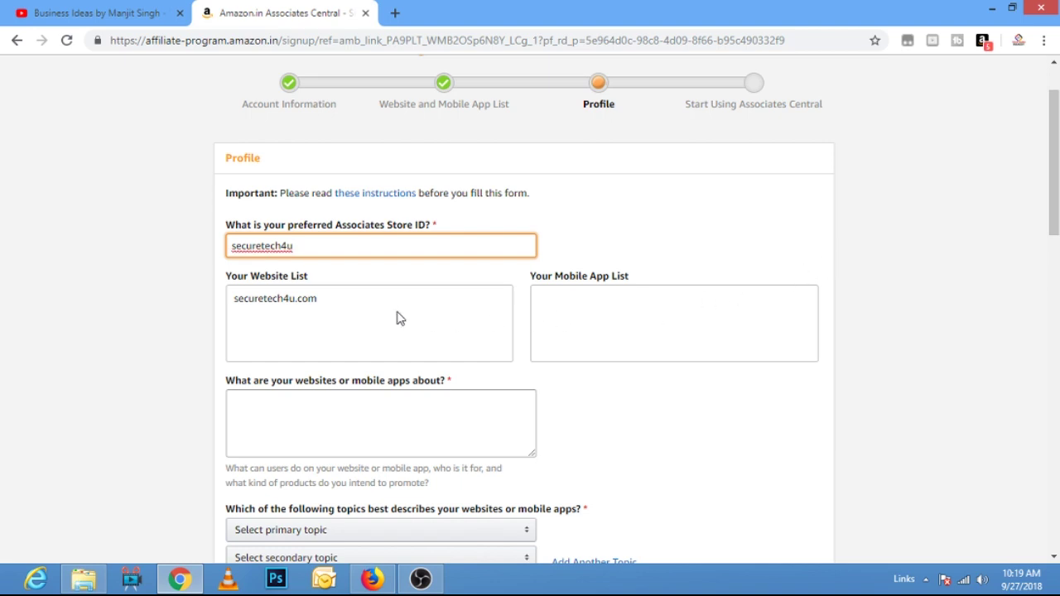
pyautogui.scroll(-2, 398, 316)
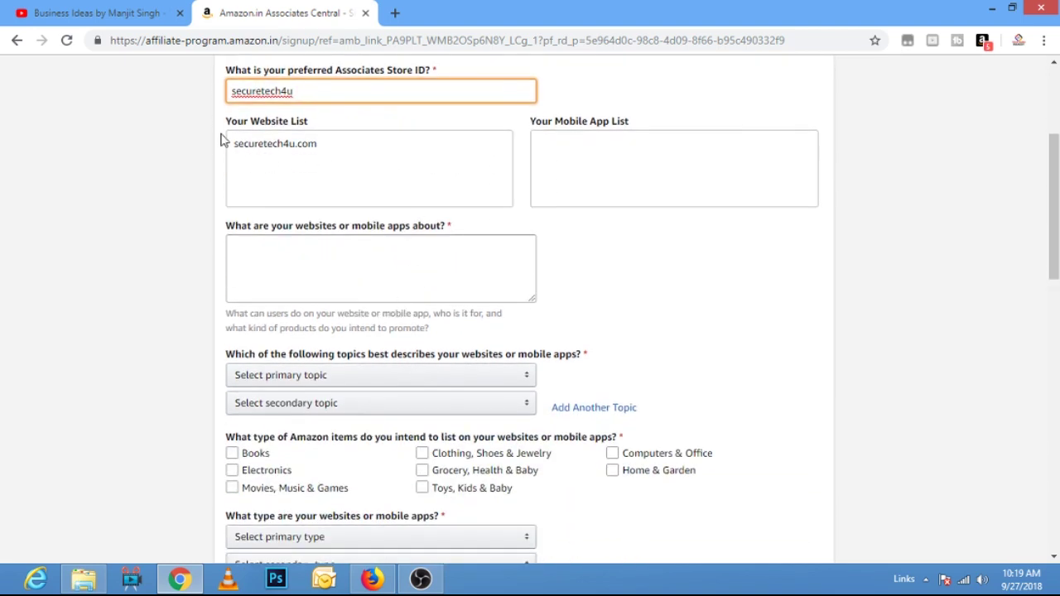
pyautogui.click(323, 147)
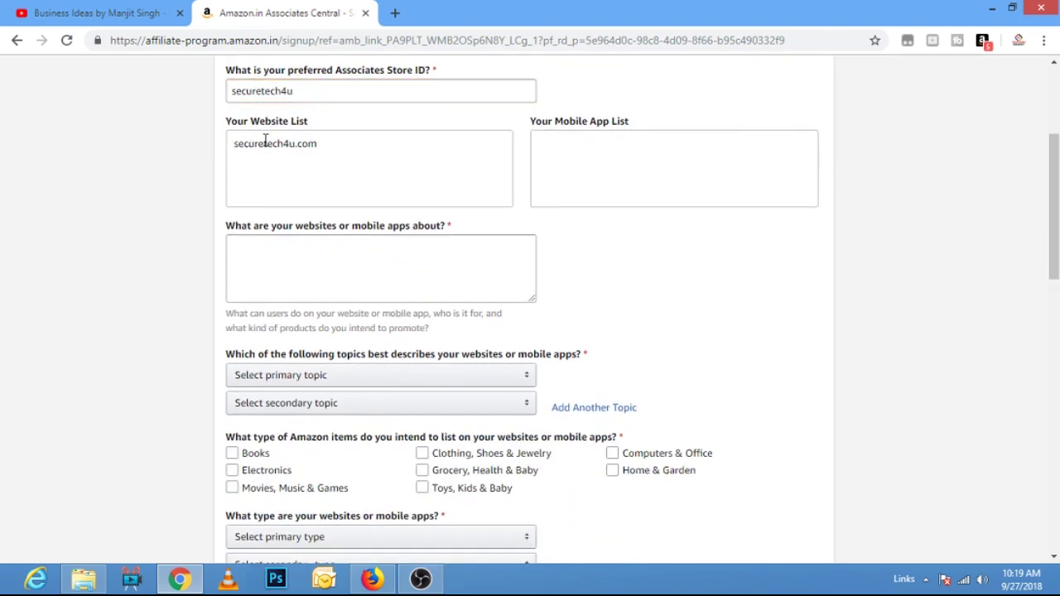
pyautogui.moveTo(325, 149); pyautogui.dragTo(229, 155)
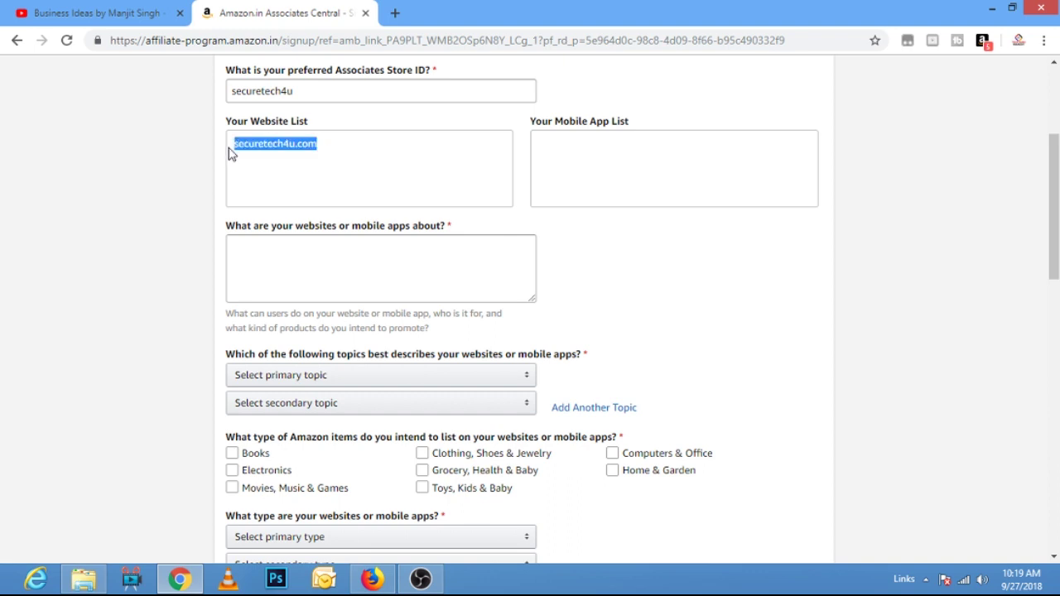
# - Describe what the website is about as 'Technical'
pyautogui.click(254, 245)
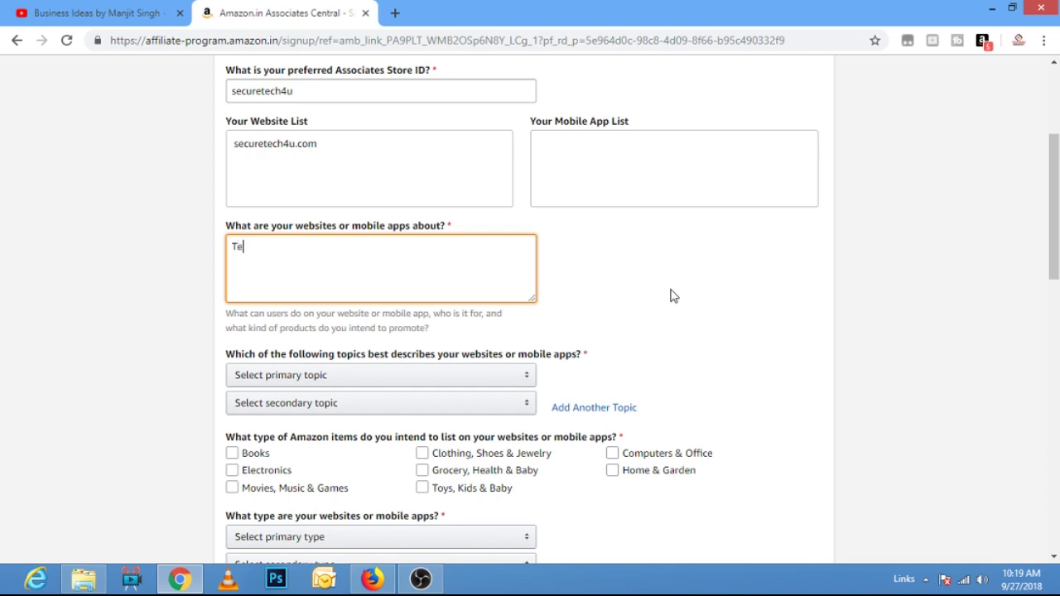
pyautogui.write('nical')
pyautogui.scroll(-2, 647, 335)
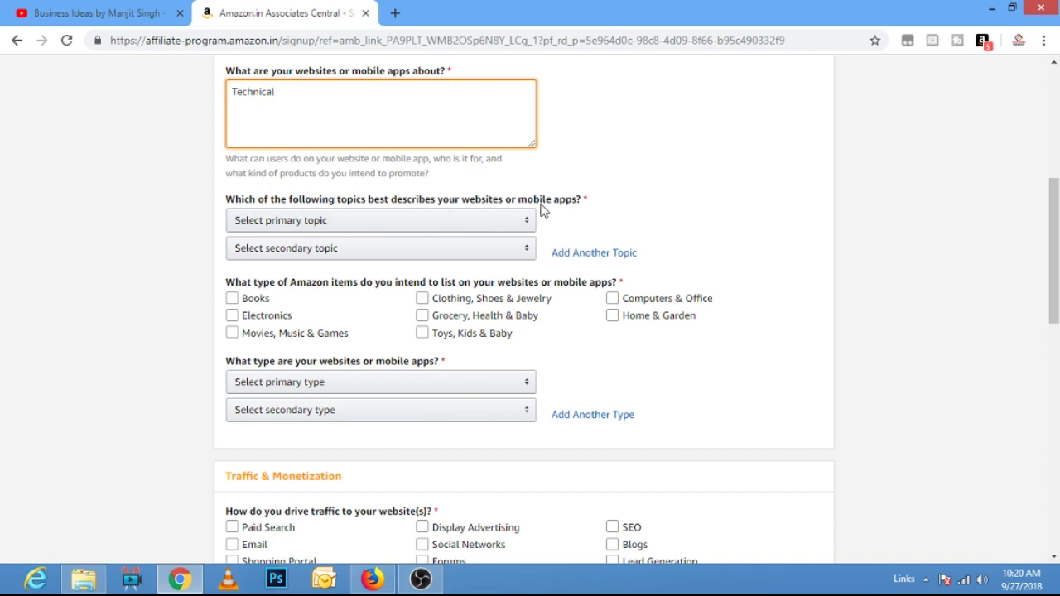
# - Choose Computers/Software/Technology as both the primary and secondary website topic
pyautogui.click(523, 224)
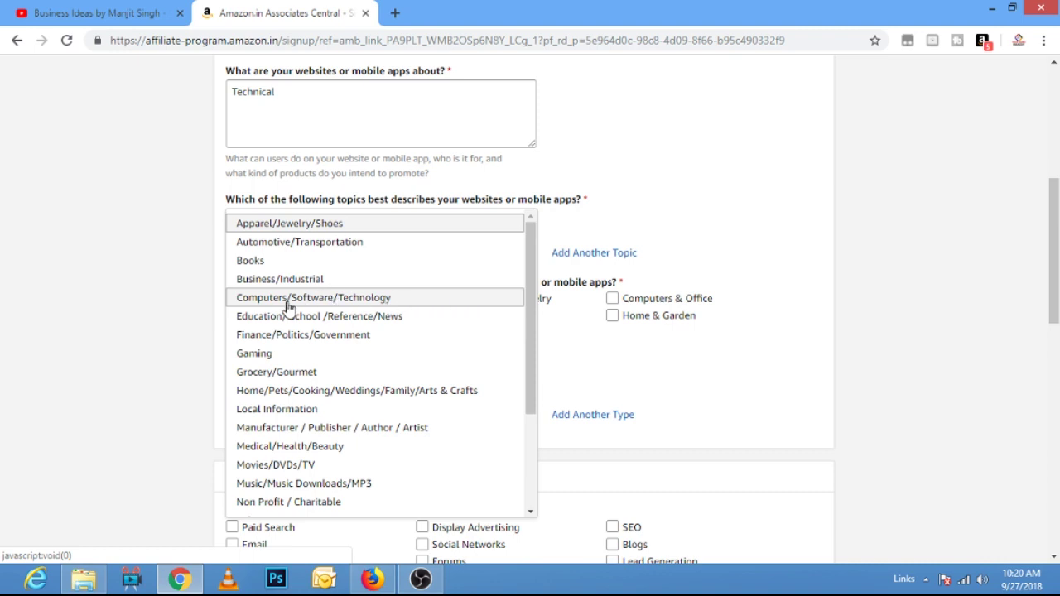
pyautogui.click(353, 307)
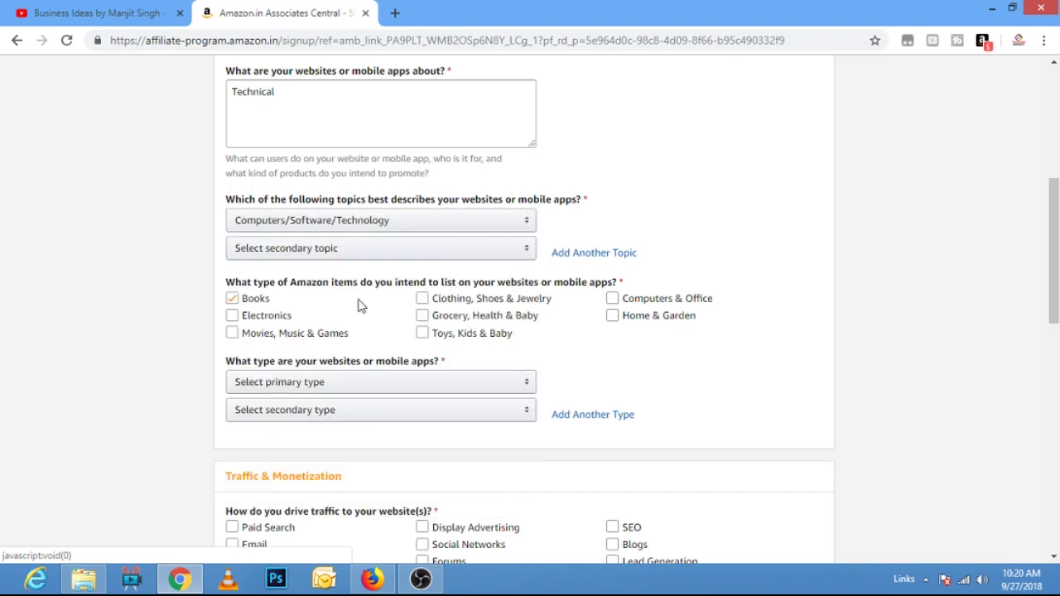
pyautogui.click(507, 250)
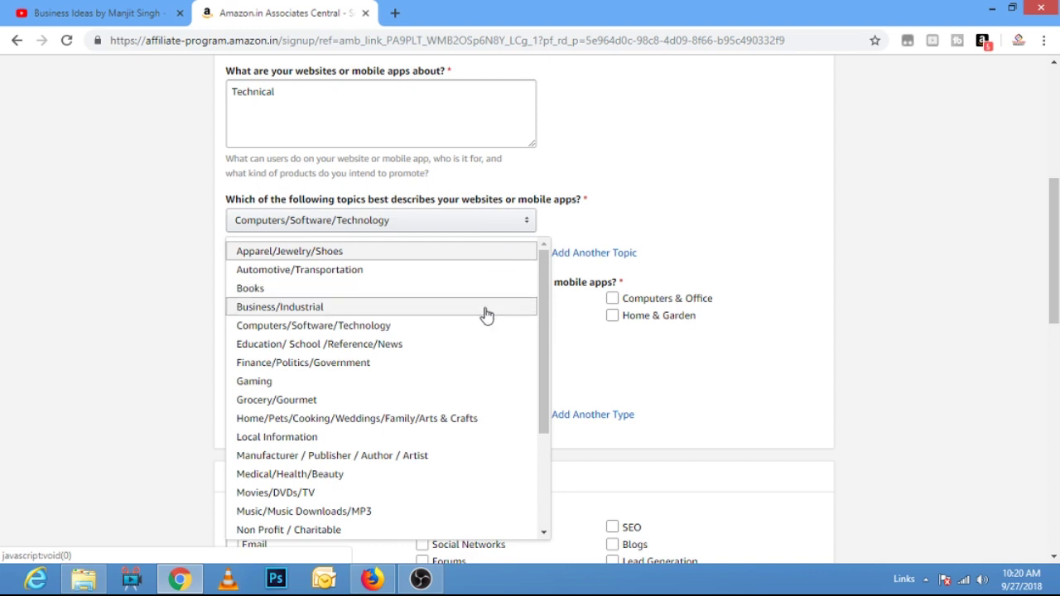
pyautogui.click(445, 326)
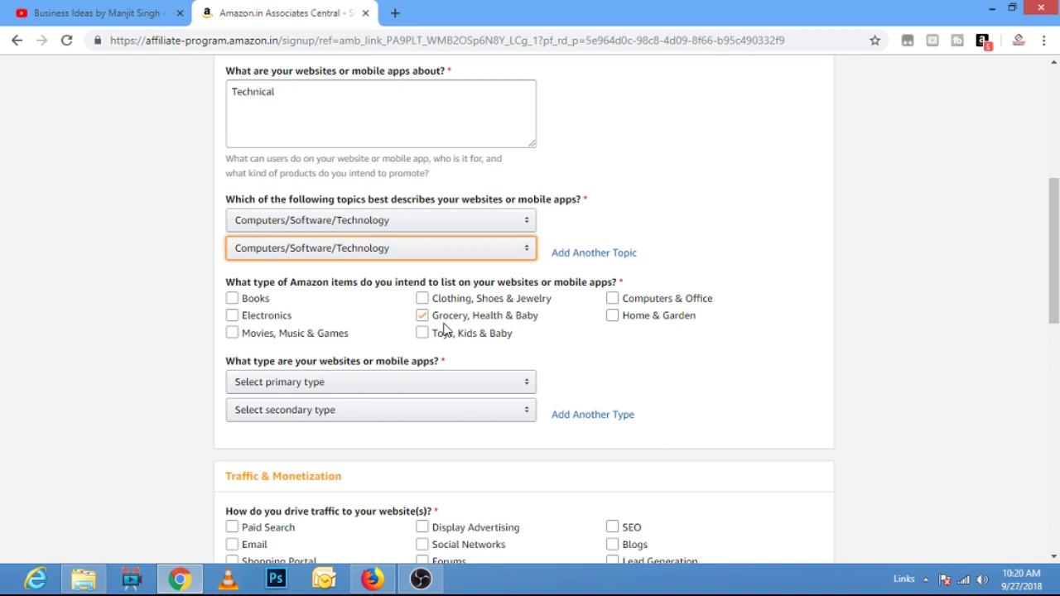
# - Tick Electronics and Computers & Office as the item types to list
pyautogui.click(232, 299)
pyautogui.click(234, 316)
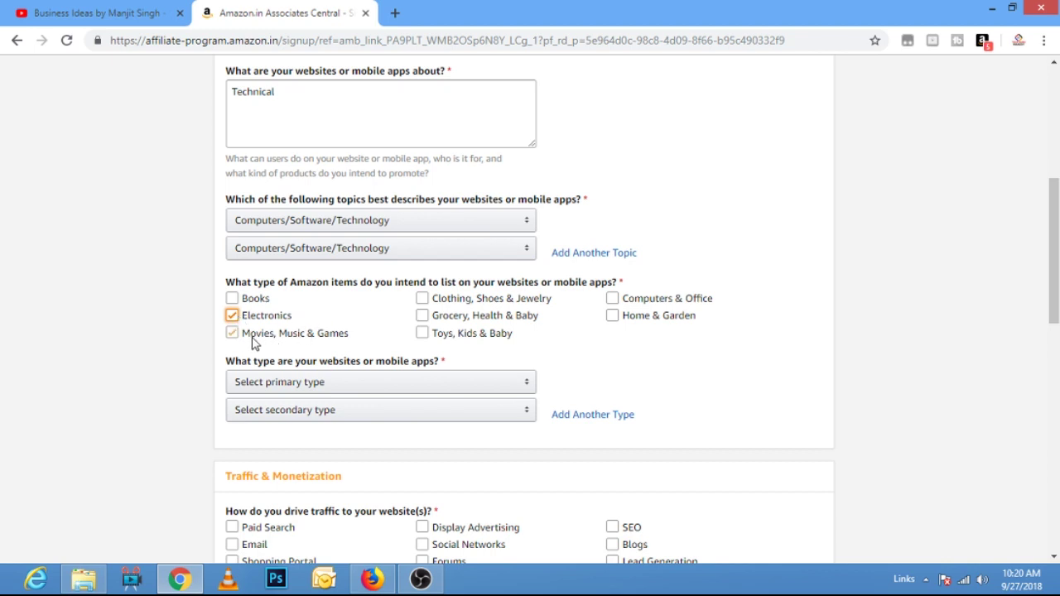
pyautogui.click(426, 302)
pyautogui.click(427, 303)
pyautogui.click(440, 337)
pyautogui.click(611, 302)
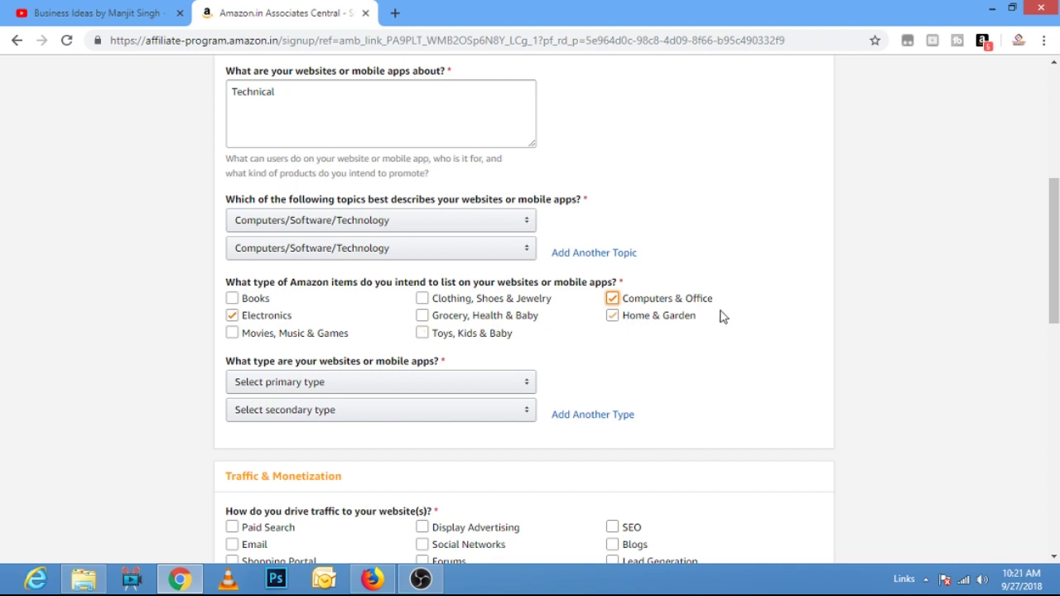
pyautogui.scroll(-1, 721, 316)
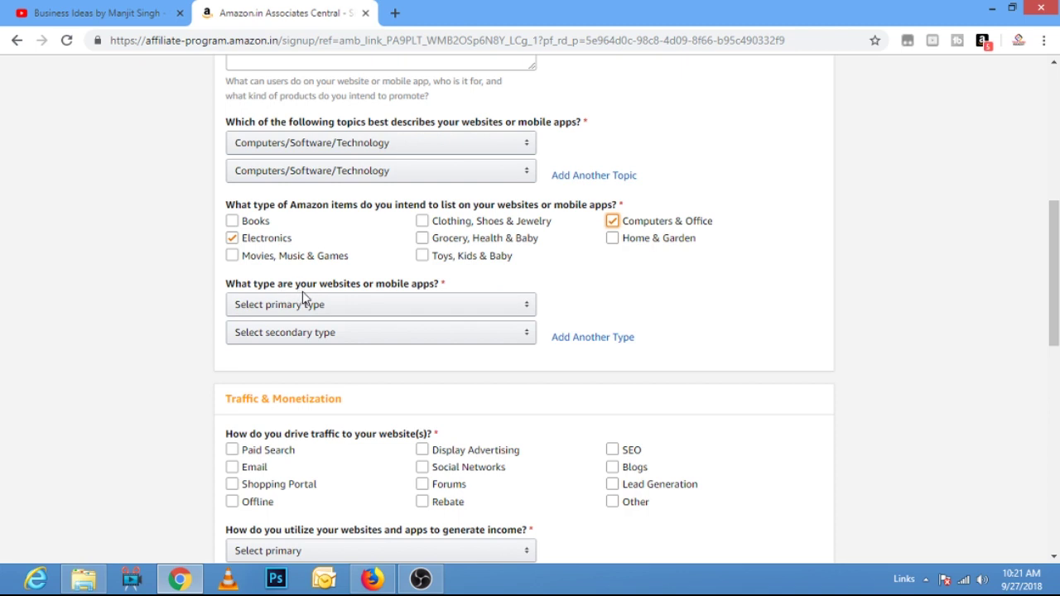
# - Choose 'A Content or Niche Website' for both the primary and secondary website type
pyautogui.click(508, 310)
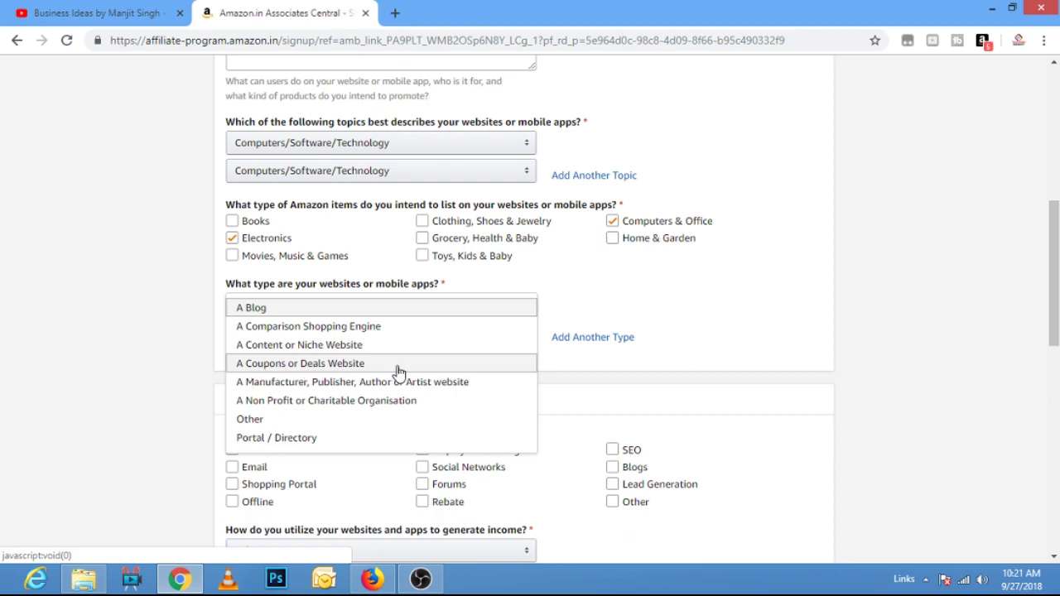
pyautogui.click(281, 347)
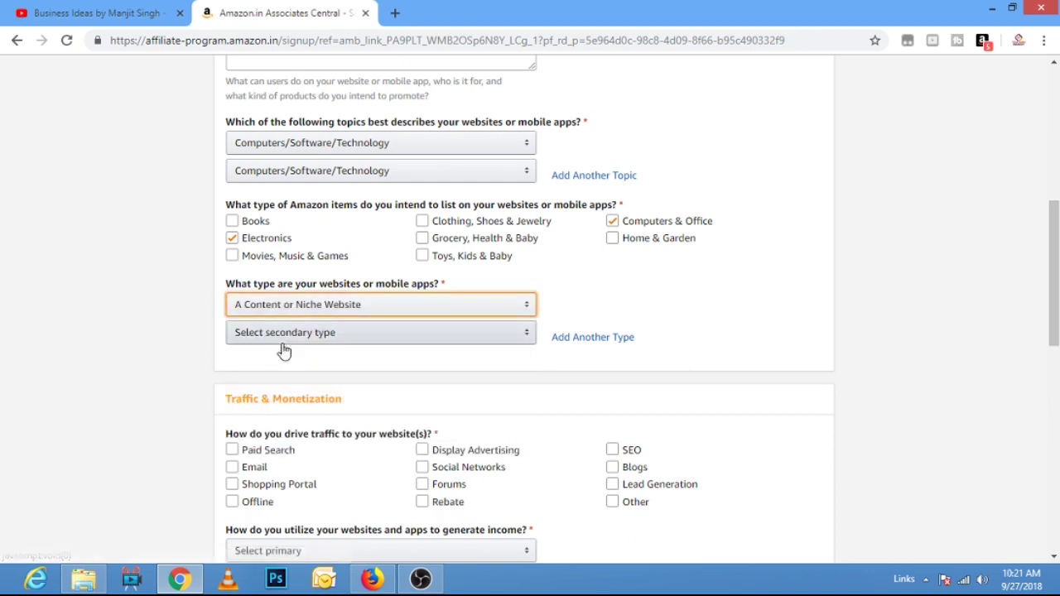
pyautogui.click(525, 336)
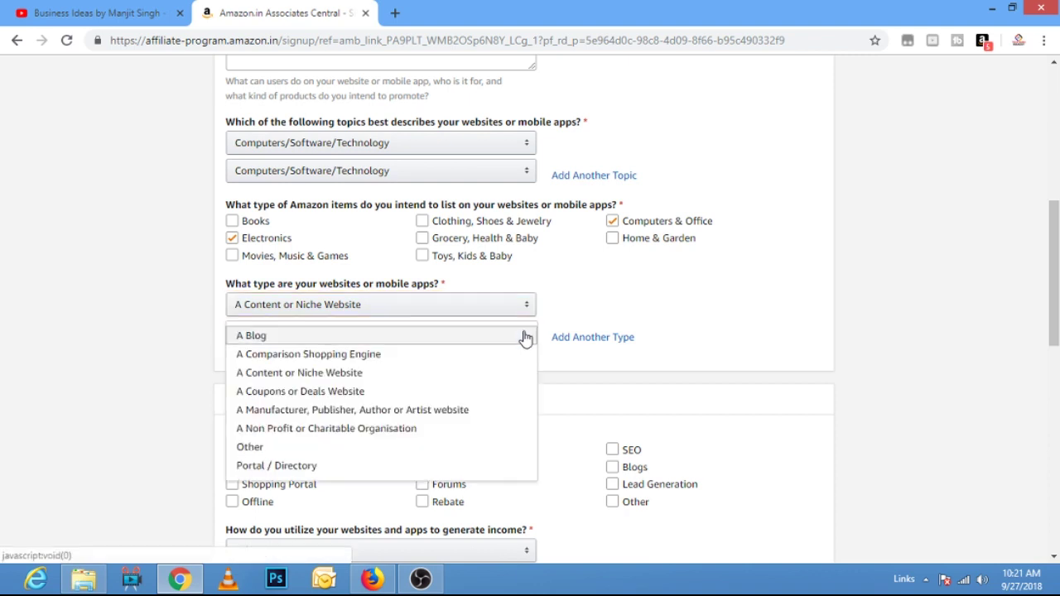
pyautogui.click(298, 380)
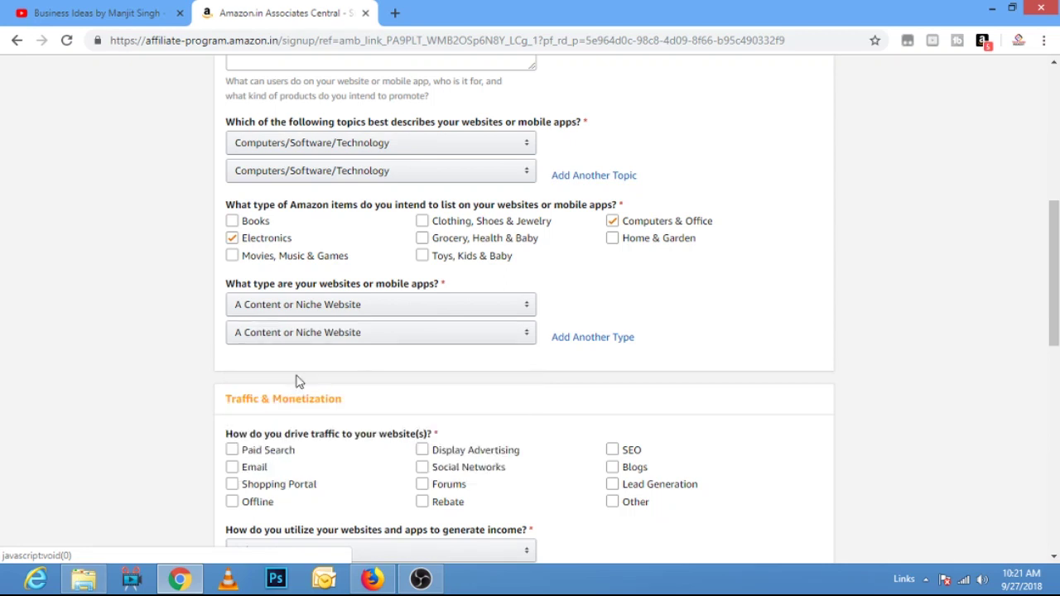
pyautogui.scroll(-3, 777, 366)
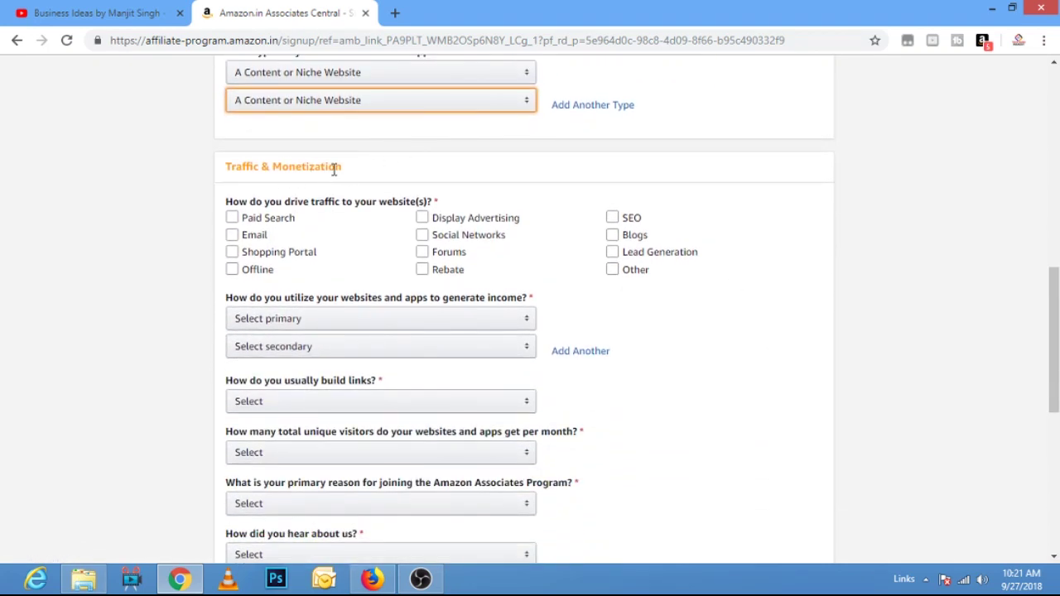
# - Tick Social Networks, Forums, SEO and Blogs under Traffic & Monetization
pyautogui.click(306, 215)
pyautogui.click(233, 236)
pyautogui.click(232, 240)
pyautogui.click(233, 253)
pyautogui.click(233, 253)
pyautogui.click(232, 270)
pyautogui.click(233, 270)
pyautogui.click(489, 225)
pyautogui.click(501, 224)
pyautogui.click(439, 238)
pyautogui.click(423, 235)
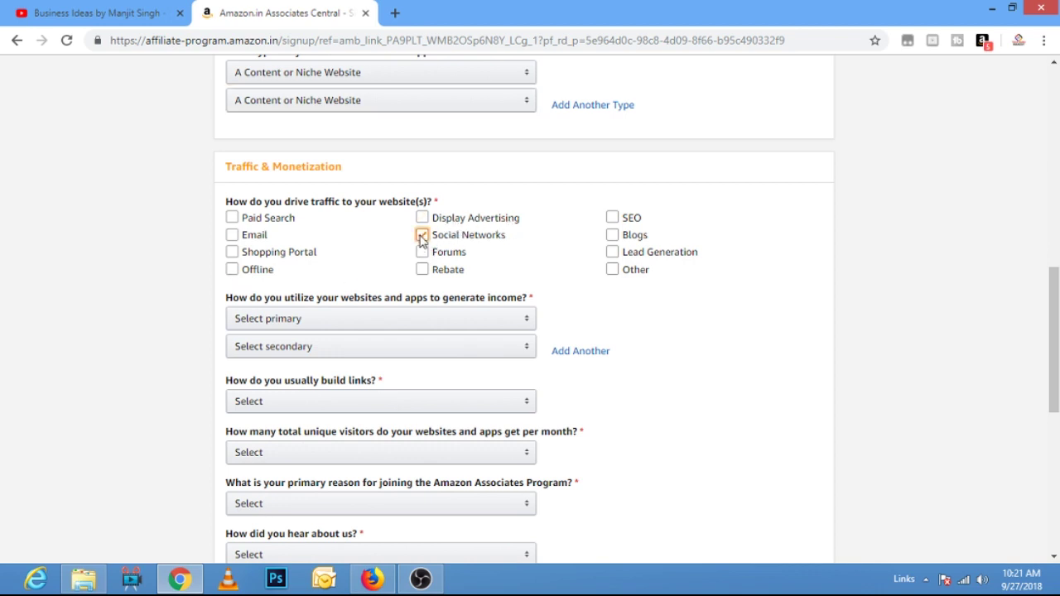
pyautogui.click(432, 253)
pyautogui.click(617, 220)
pyautogui.click(614, 238)
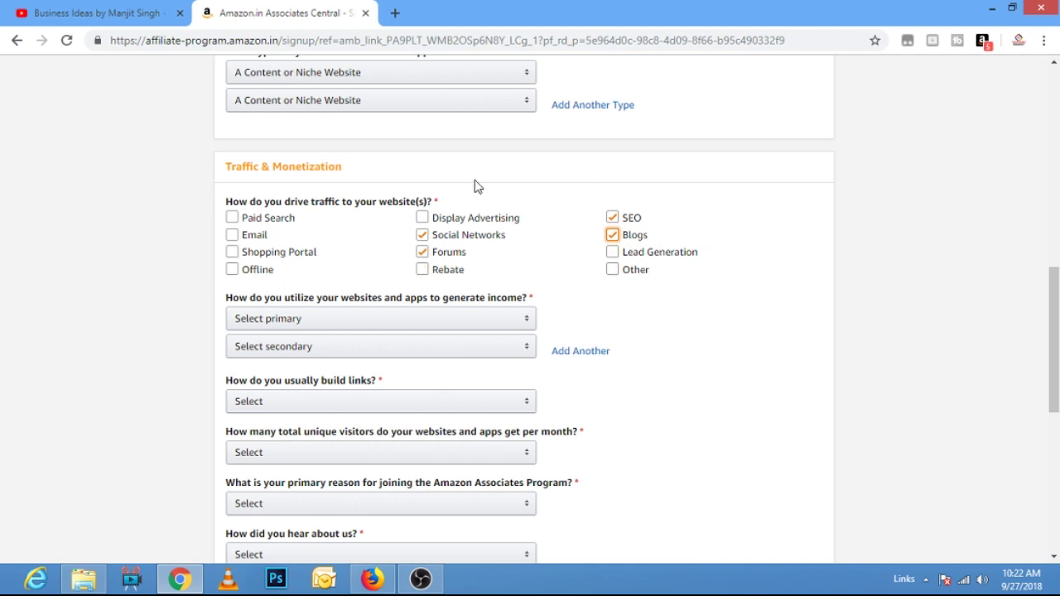
pyautogui.scroll(-1, 665, 262)
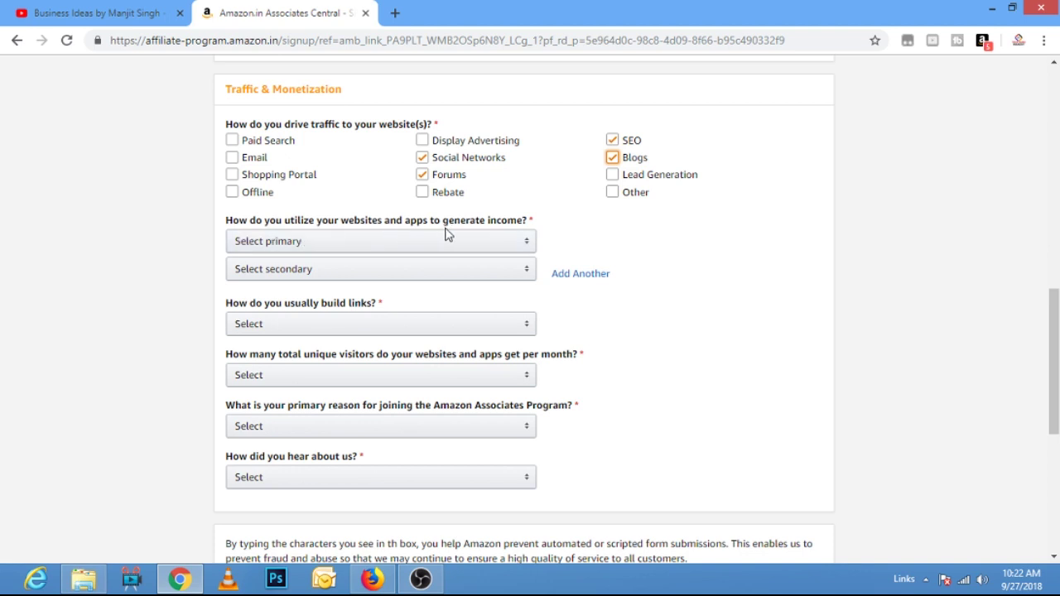
# - Choose 3rd Party Affiliate Networks for both income methods and Content Management System for link building
pyautogui.click(531, 246)
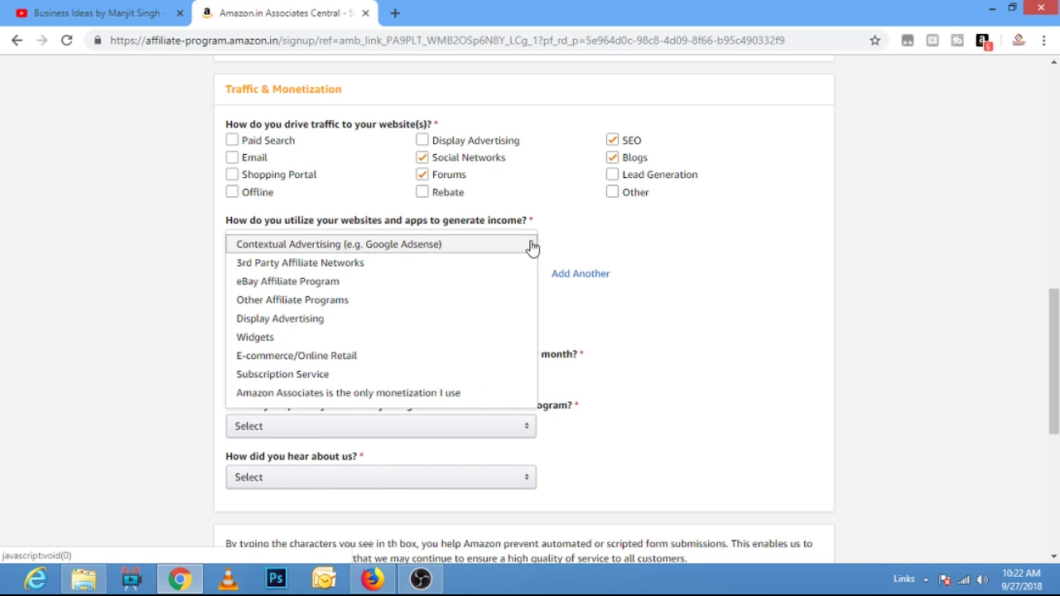
pyautogui.click(329, 271)
pyautogui.click(497, 278)
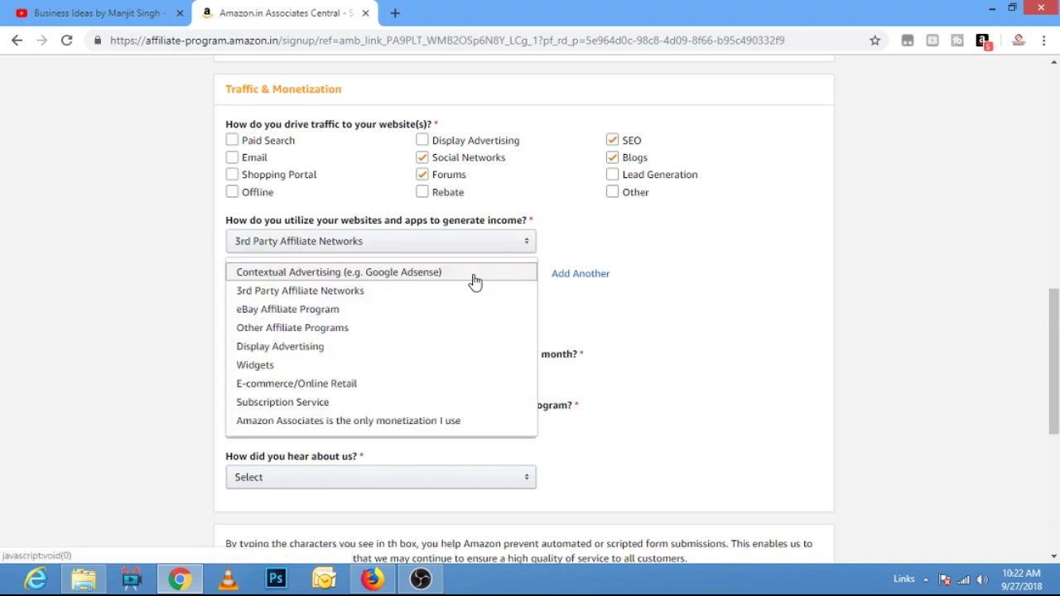
pyautogui.click(329, 291)
pyautogui.scroll(-1, 678, 267)
pyautogui.scroll(-1, 678, 267)
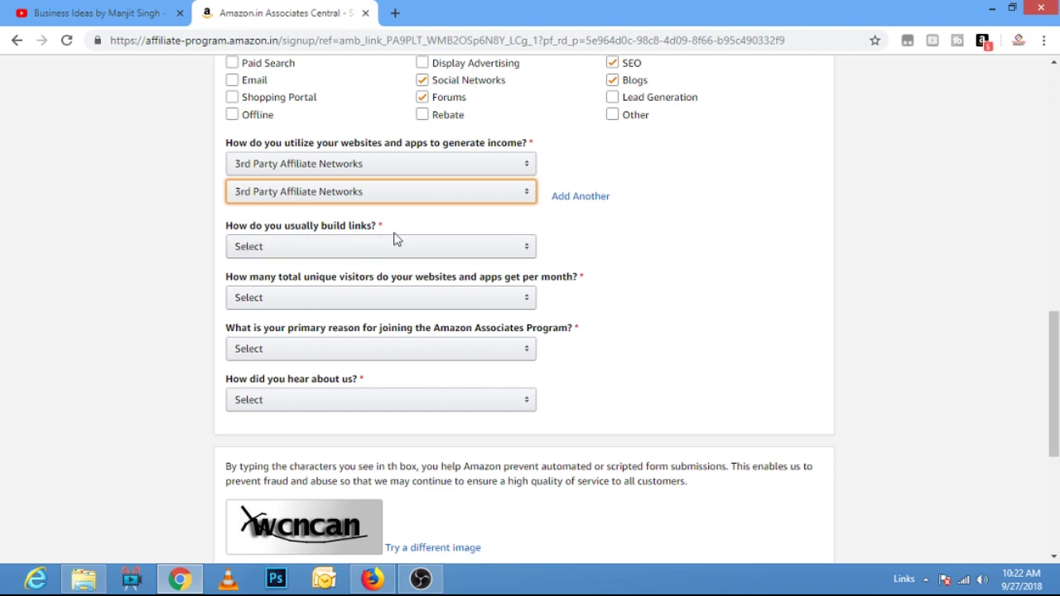
pyautogui.click(515, 254)
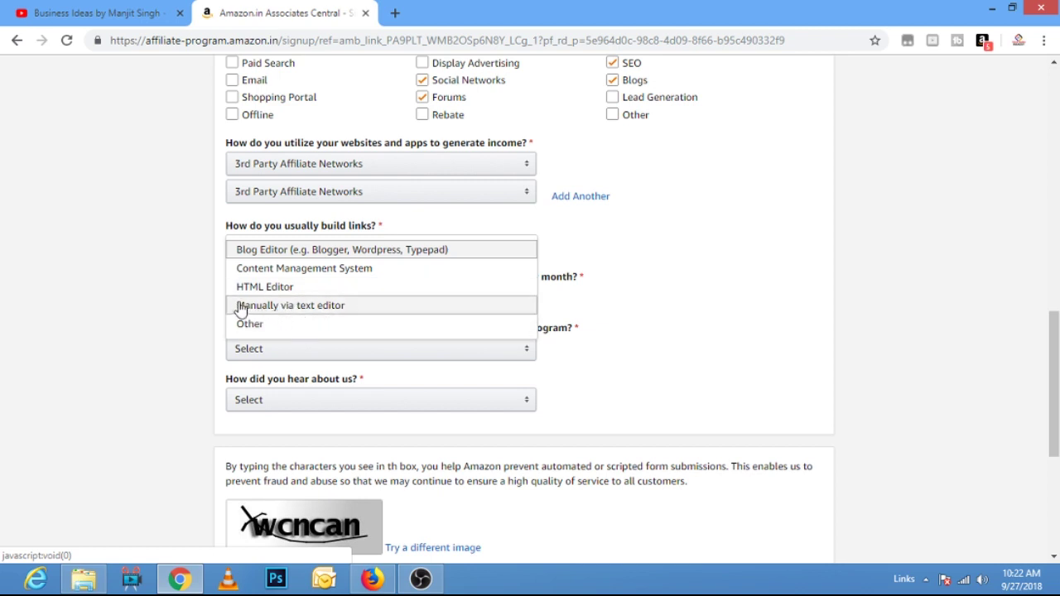
pyautogui.click(323, 268)
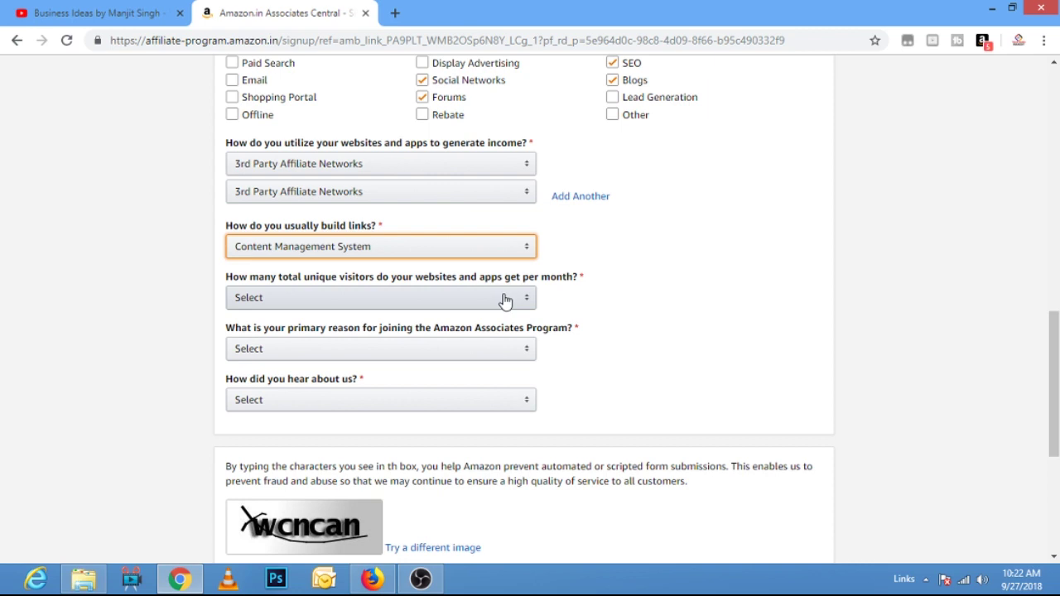
# - Set visitors to 50,001–500,000, reason to 'To monetize my site', and source to Online Search
pyautogui.click(506, 298)
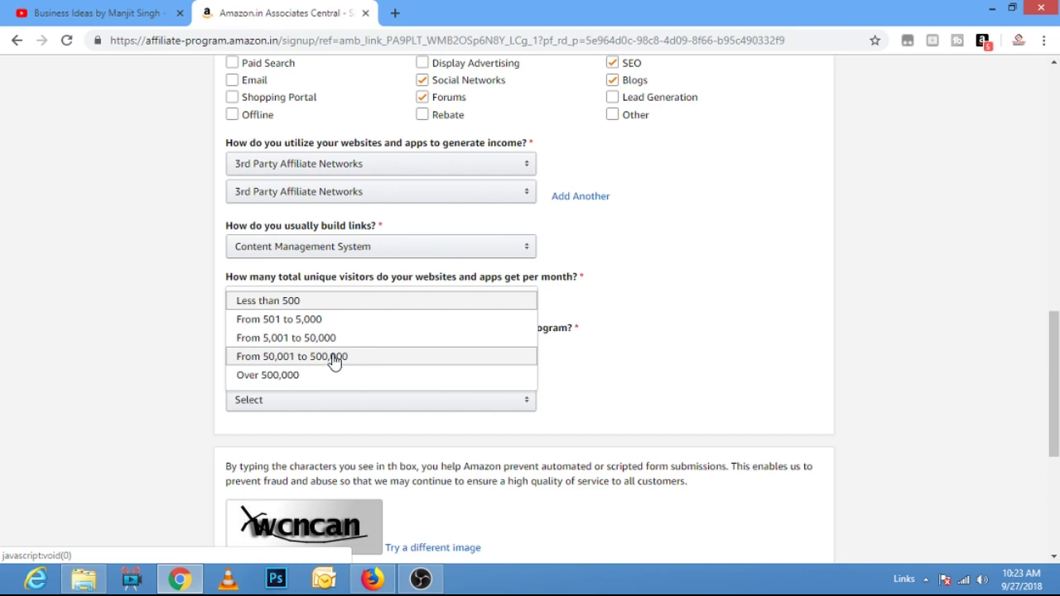
pyautogui.click(335, 362)
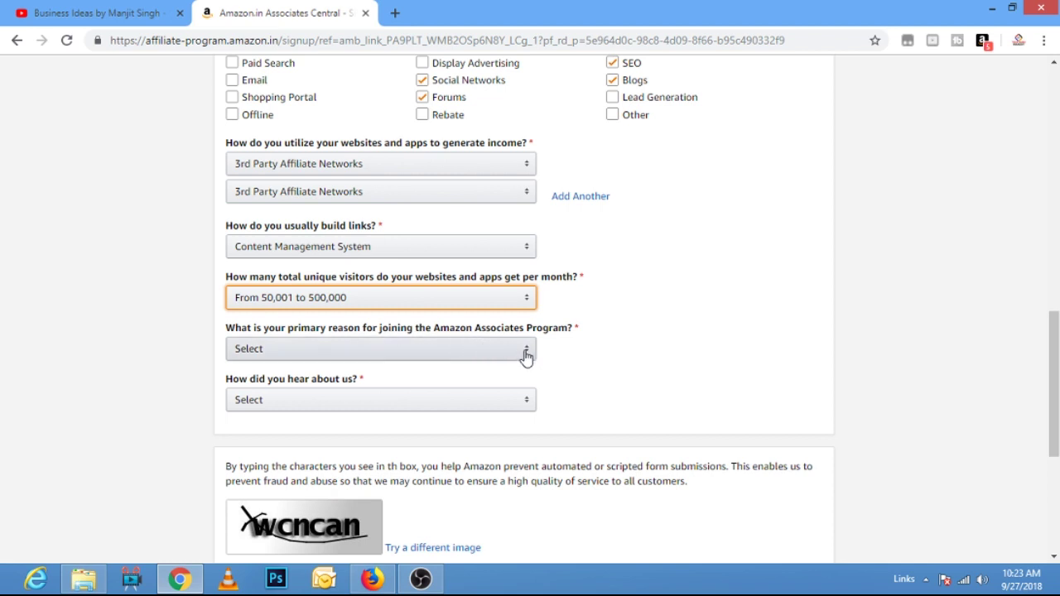
pyautogui.click(526, 355)
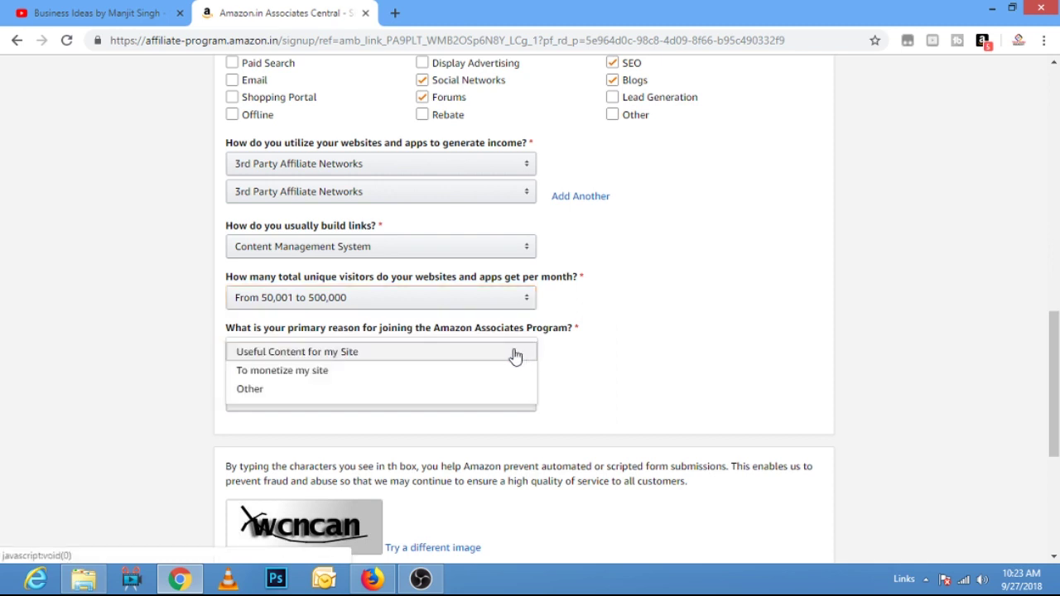
pyautogui.click(297, 372)
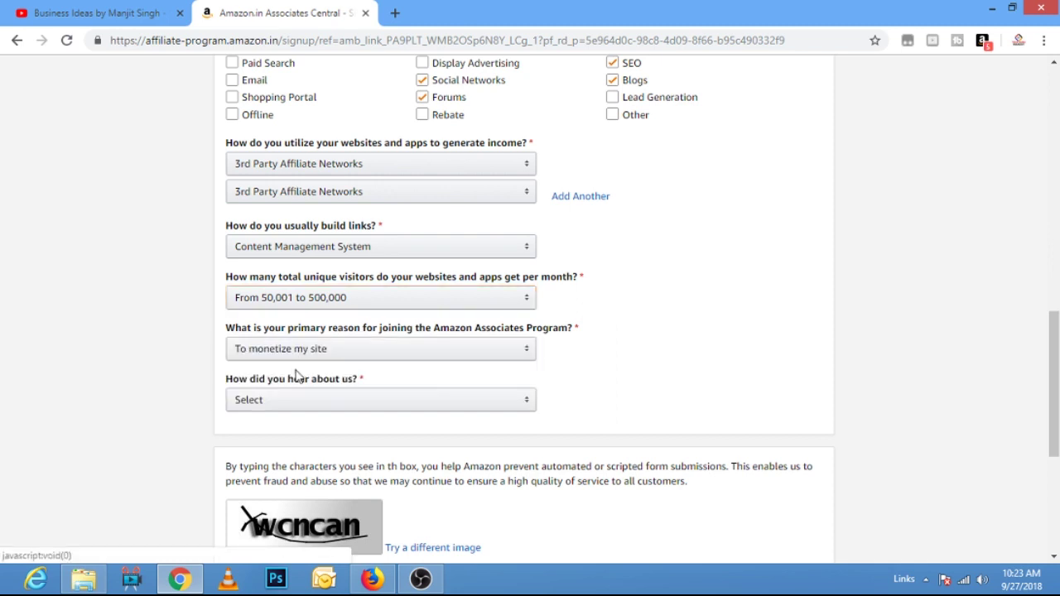
pyautogui.click(520, 354)
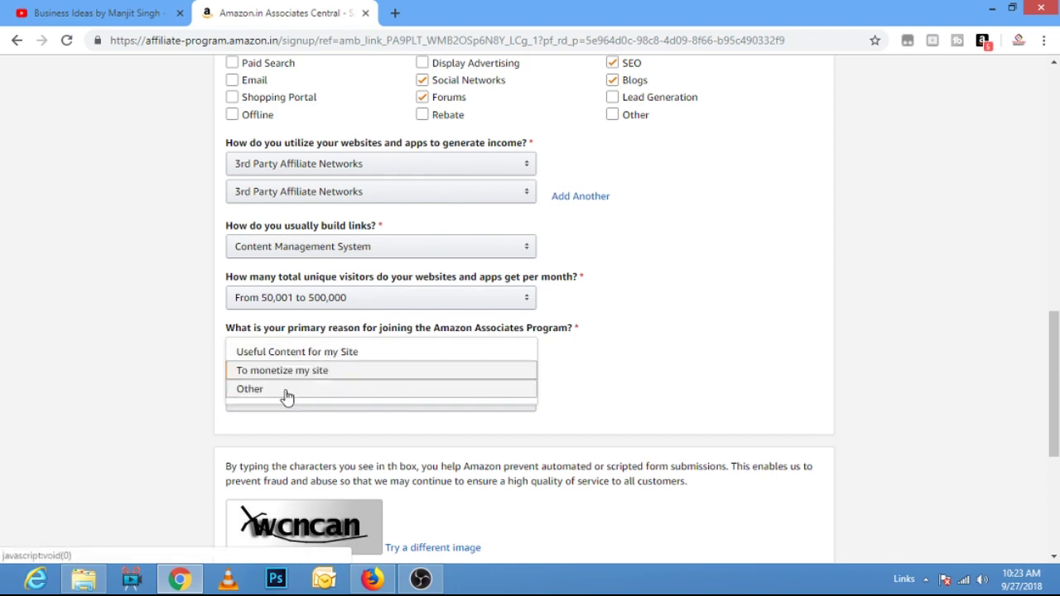
pyautogui.click(406, 369)
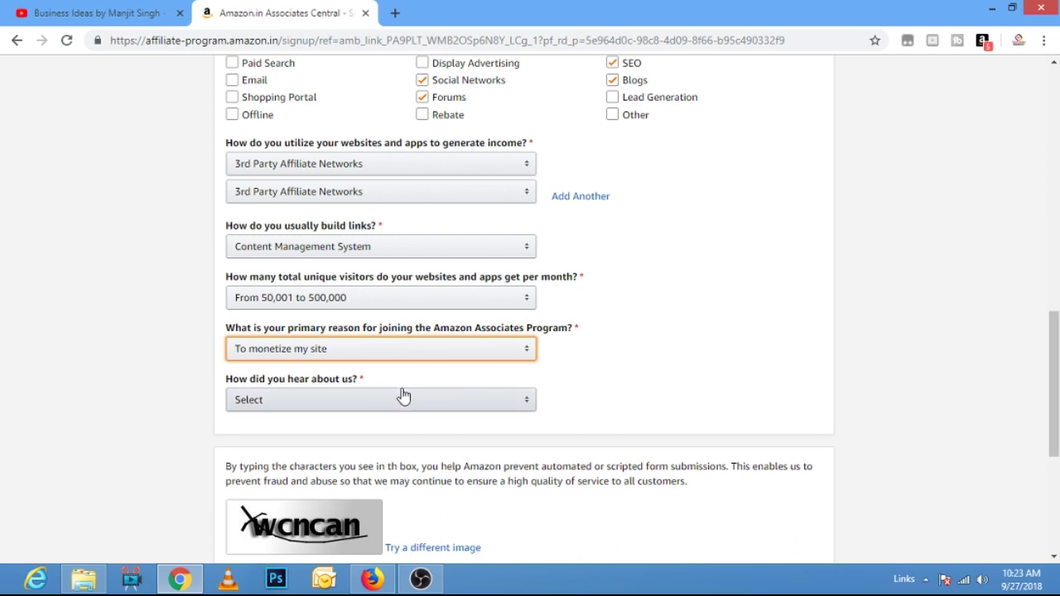
pyautogui.click(530, 406)
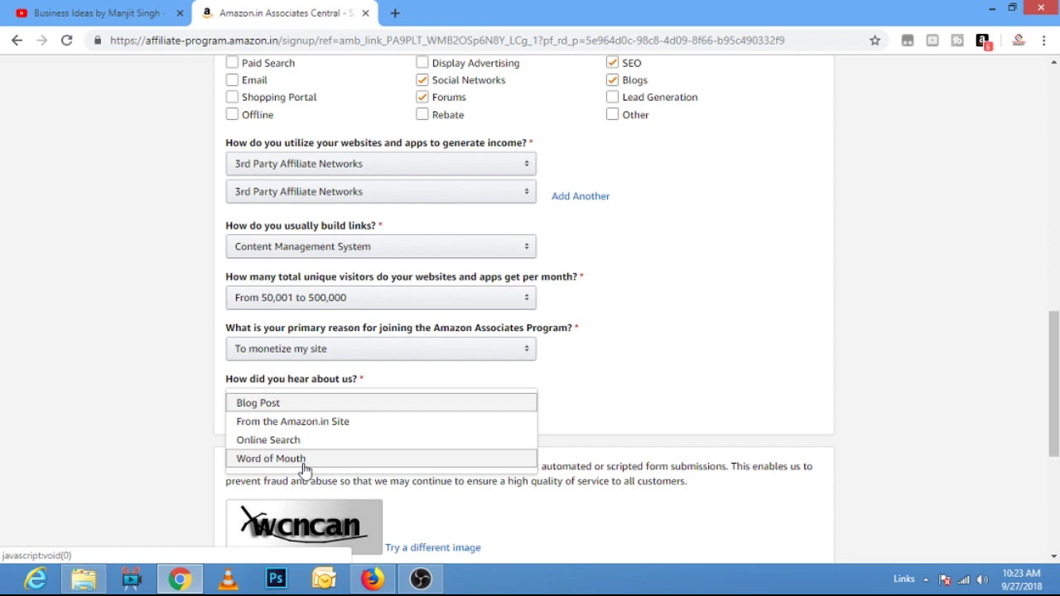
pyautogui.click(275, 440)
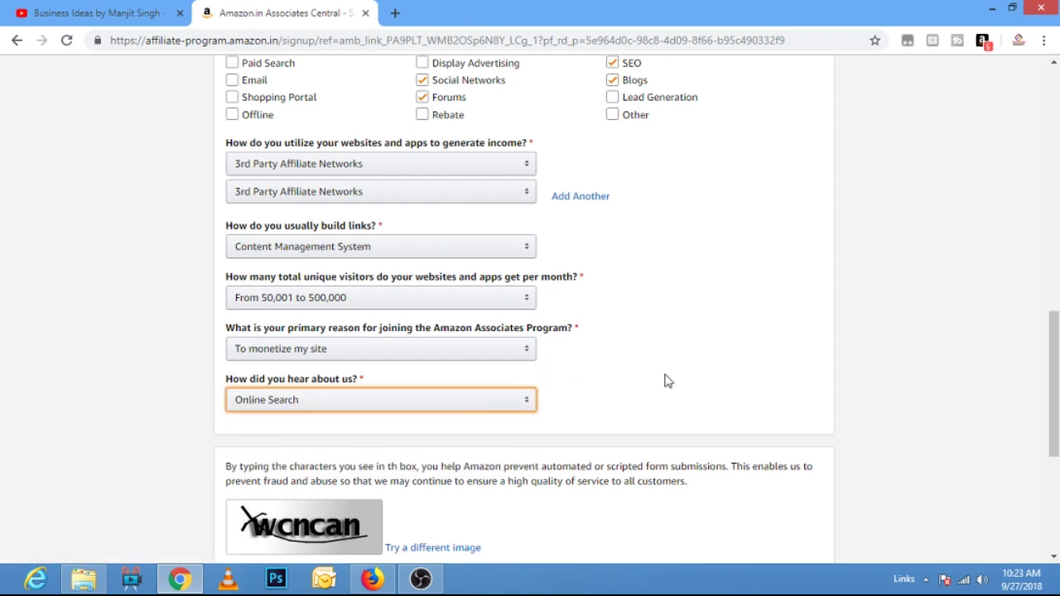
pyautogui.scroll(-4, 667, 381)
pyautogui.click(259, 287)
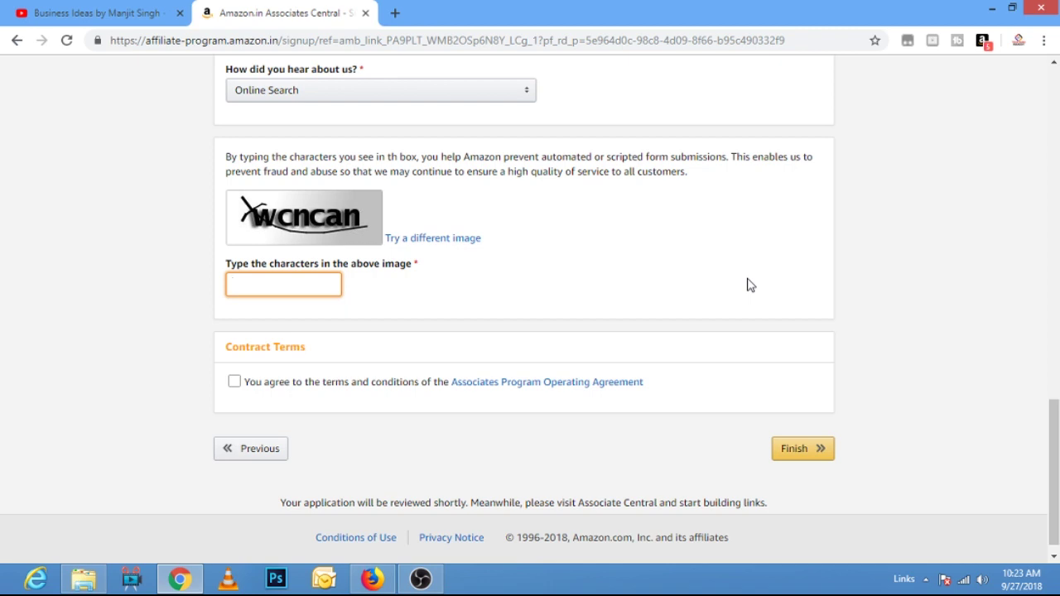
# - Enter characters from a fresh captcha image, accept the Operating Agreement, and finish the application
pyautogui.click(453, 244)
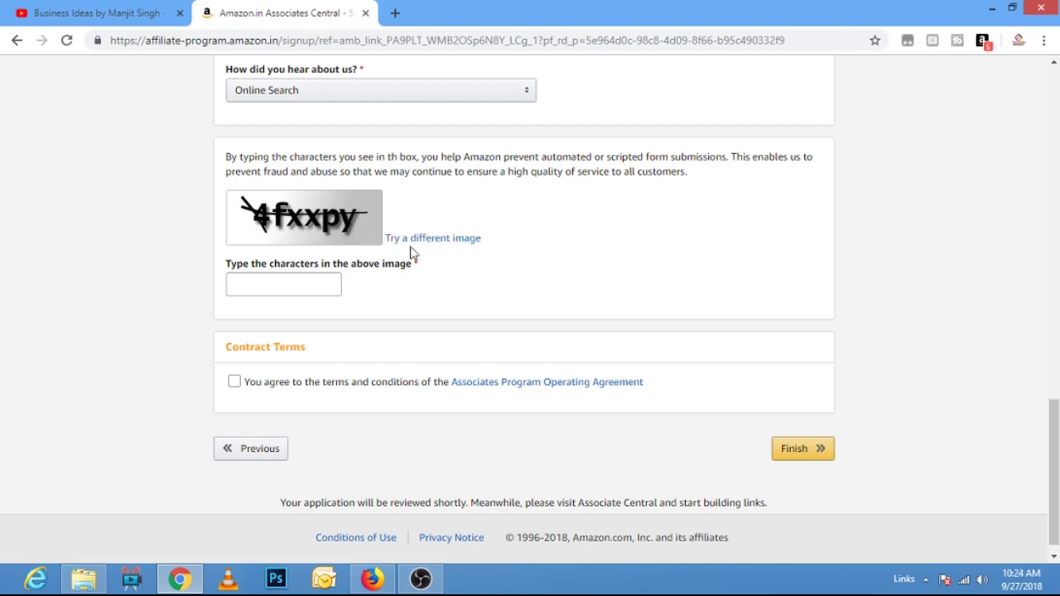
pyautogui.click(274, 289)
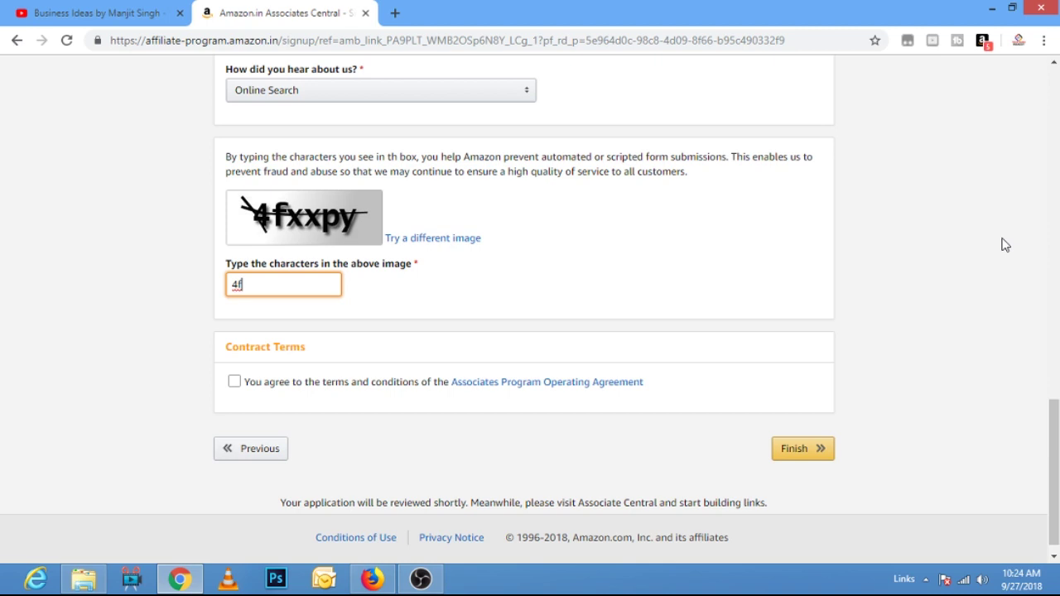
pyautogui.hotkey('ctrl', 'a')
pyautogui.click(234, 383)
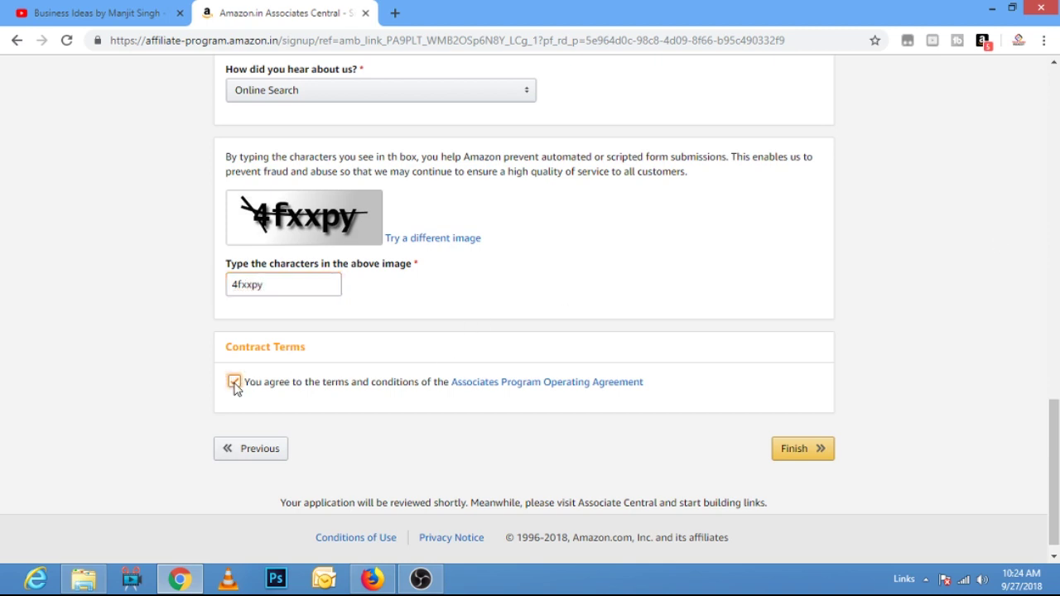
pyautogui.click(812, 452)
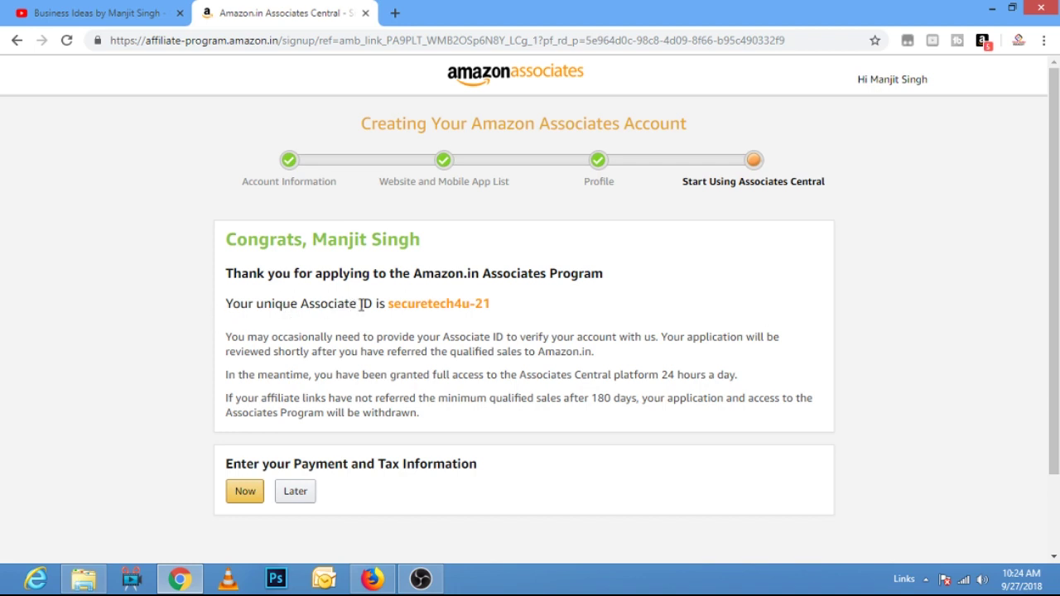
# - Note the new Associate ID, then choose Later for payment and tax information
pyautogui.moveTo(388, 303); pyautogui.dragTo(580, 310)
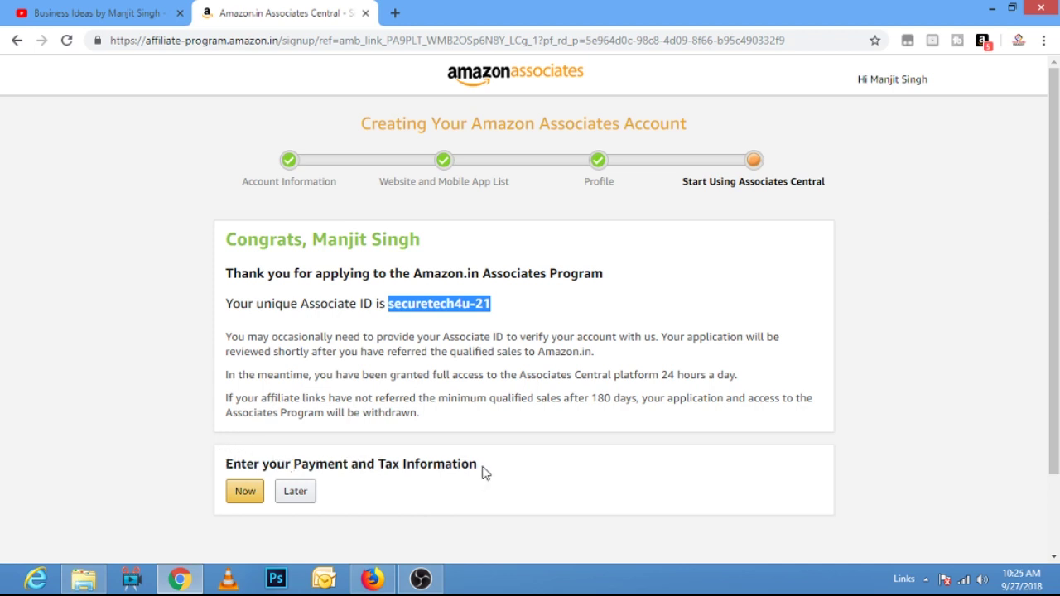
pyautogui.click(347, 462)
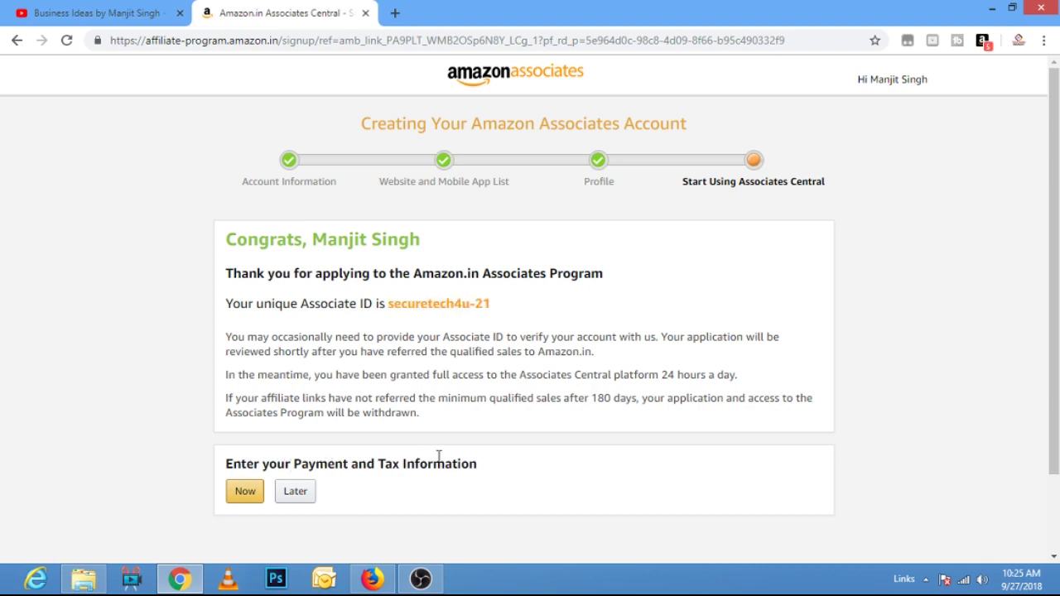
pyautogui.click(300, 494)
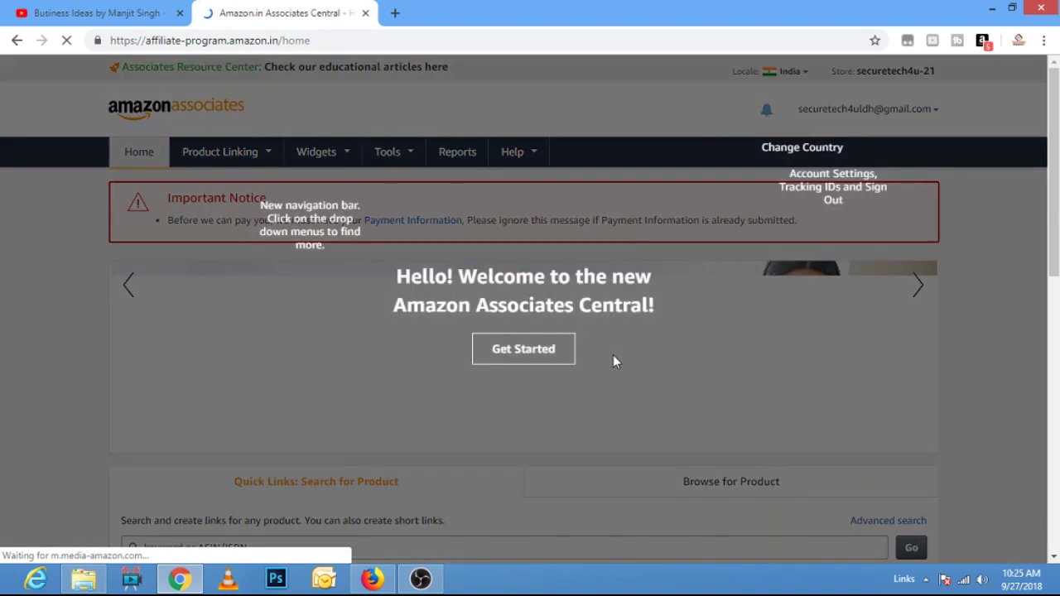
# - Close the welcome tour and review this month's zero earnings, ordered items, clicks and 0.00% conversion
pyautogui.click(935, 279)
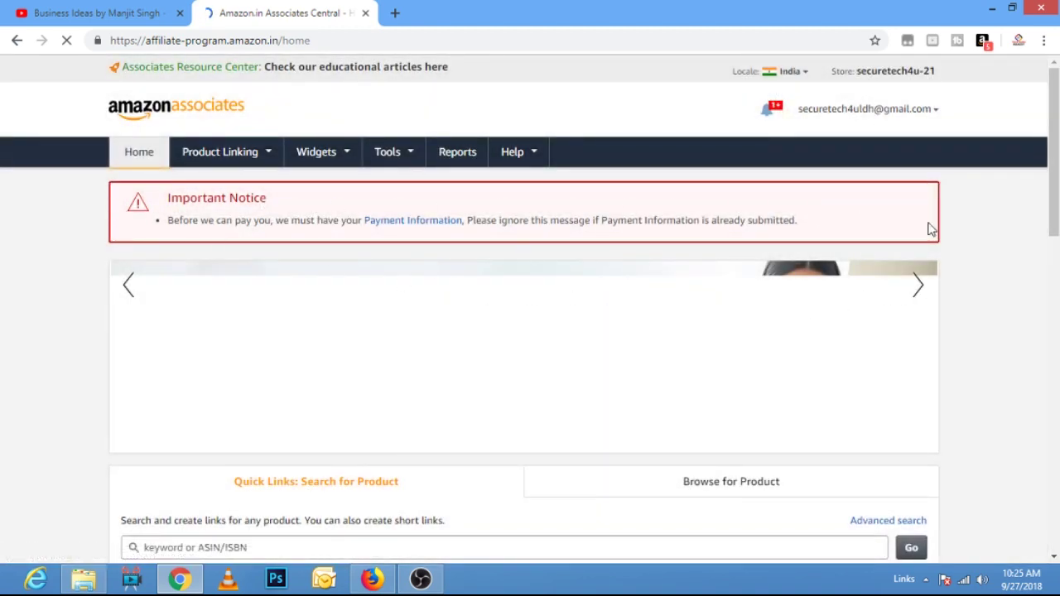
pyautogui.scroll(-4, 952, 308)
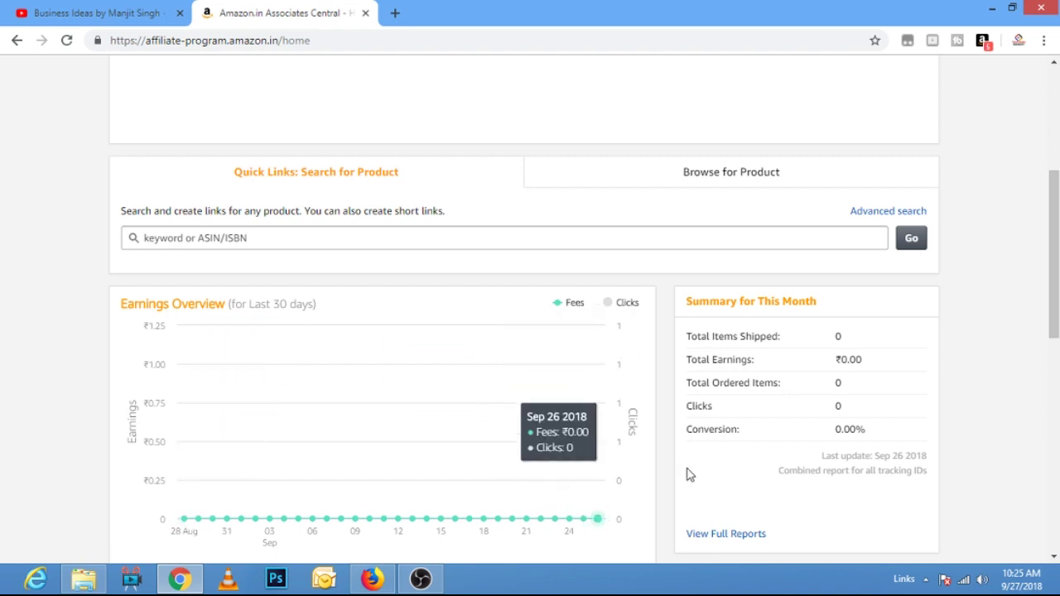
pyautogui.doubleClick(837, 336)
pyautogui.moveTo(868, 360); pyautogui.dragTo(833, 361)
pyautogui.click(841, 380)
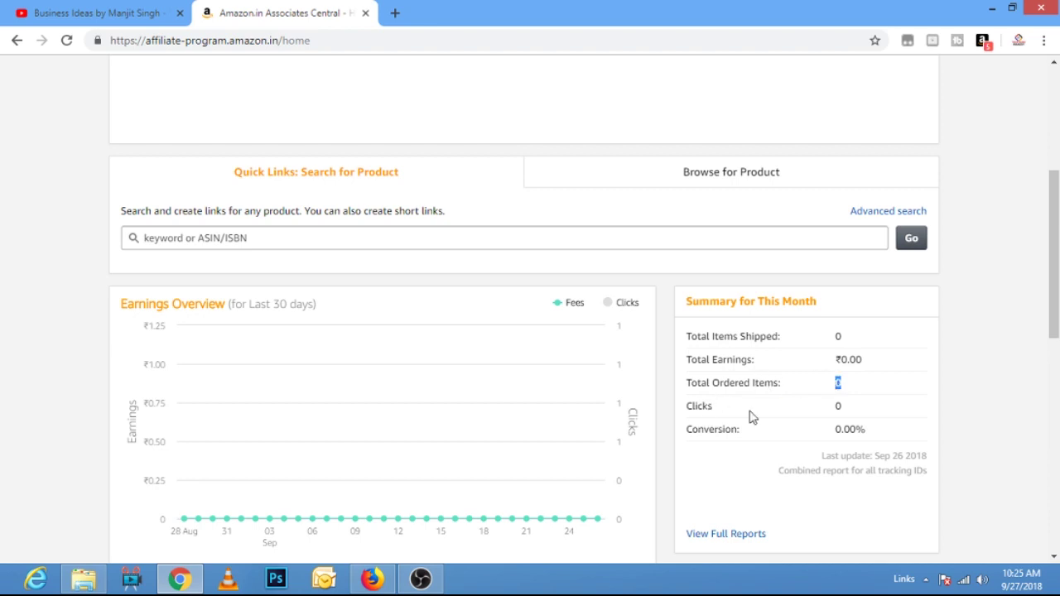
pyautogui.click(860, 407)
pyautogui.moveTo(847, 406); pyautogui.dragTo(835, 406)
pyautogui.moveTo(881, 439); pyautogui.dragTo(831, 434)
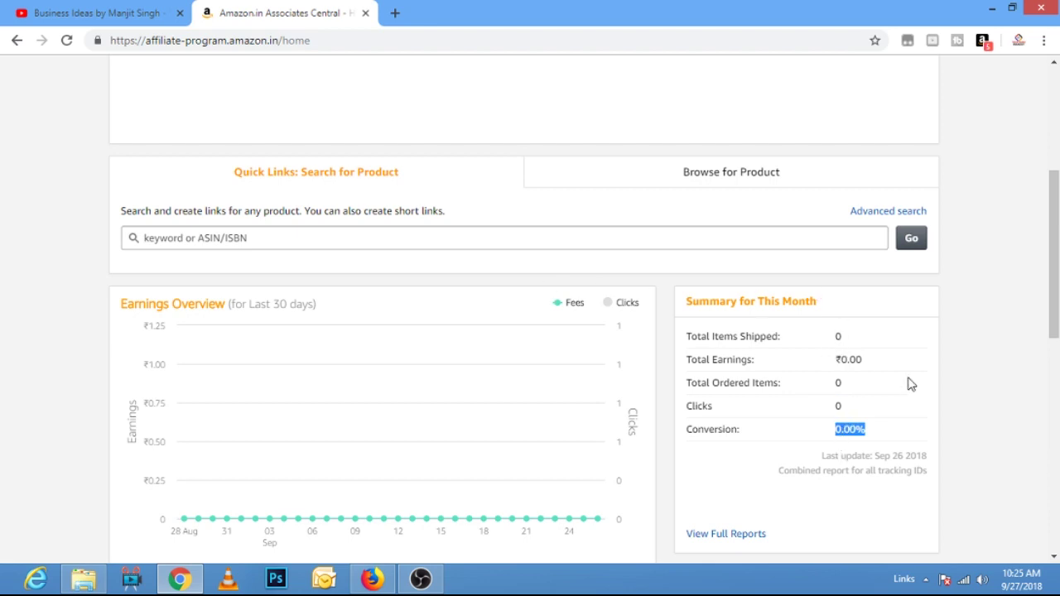
pyautogui.scroll(-2, 910, 382)
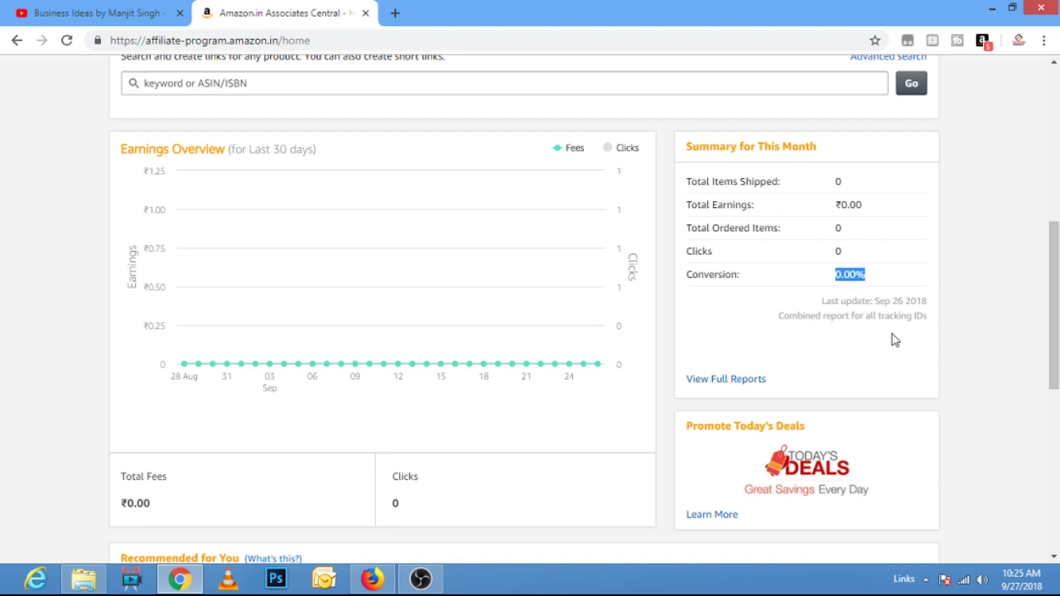
pyautogui.scroll(3, 922, 340)
pyautogui.scroll(2, 922, 340)
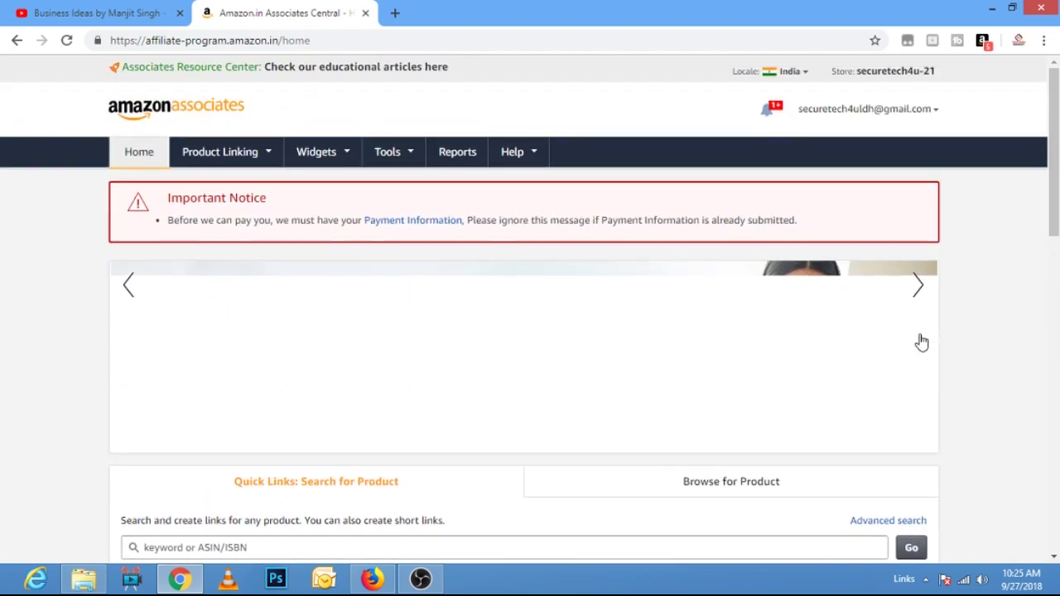